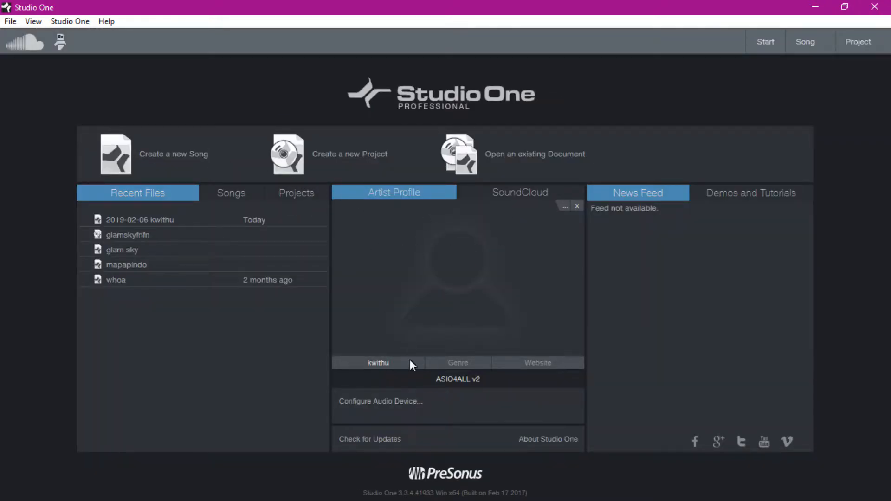
- Begin adding an external device in the options, using the New Keyboard model with the device name ggggg
{"action": "left_click", "coordinate": [380, 402]}
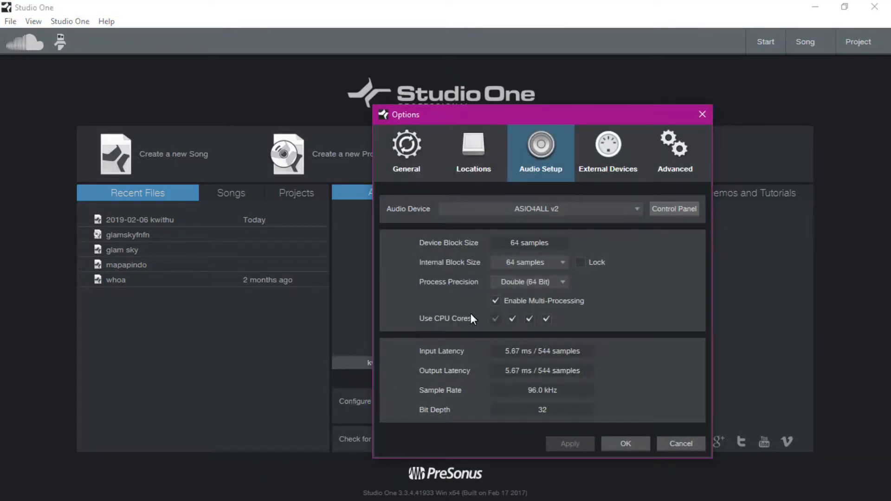
{"action": "left_click", "coordinate": [602, 157]}
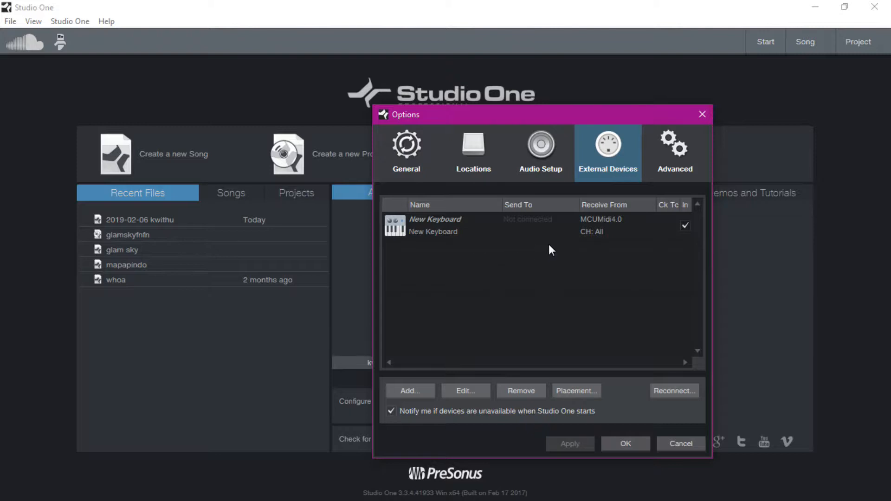
{"action": "left_click", "coordinate": [601, 224]}
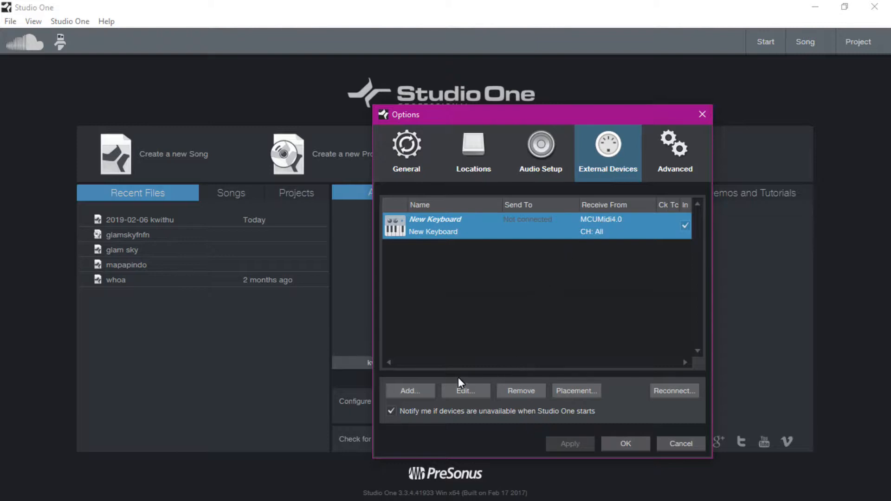
{"action": "left_click", "coordinate": [419, 392]}
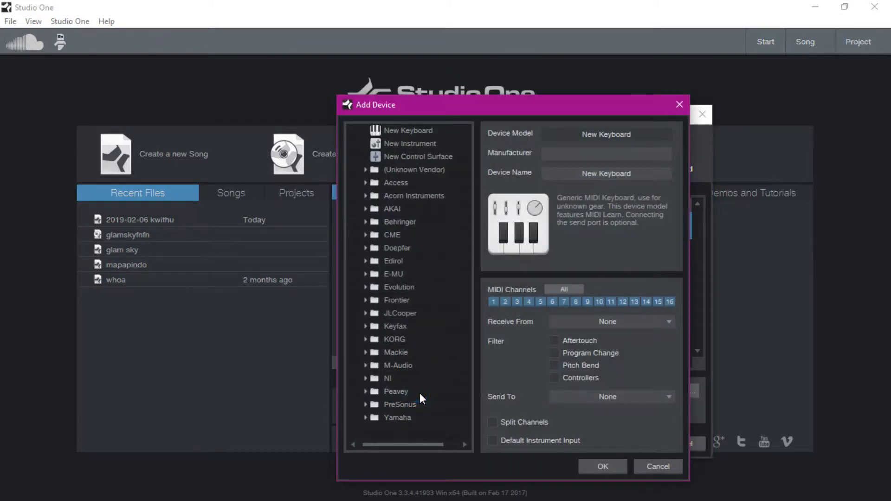
{"action": "left_click", "coordinate": [421, 131]}
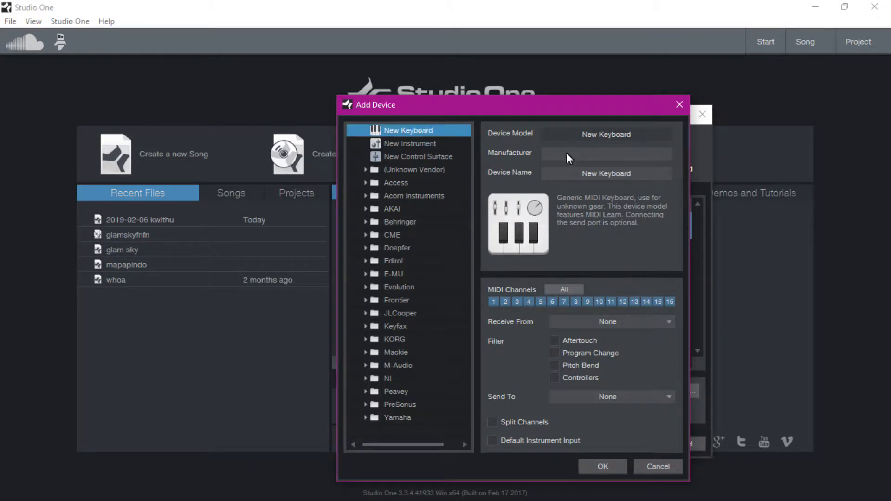
{"action": "left_click", "coordinate": [639, 135]}
{"action": "left_click", "coordinate": [638, 172]}
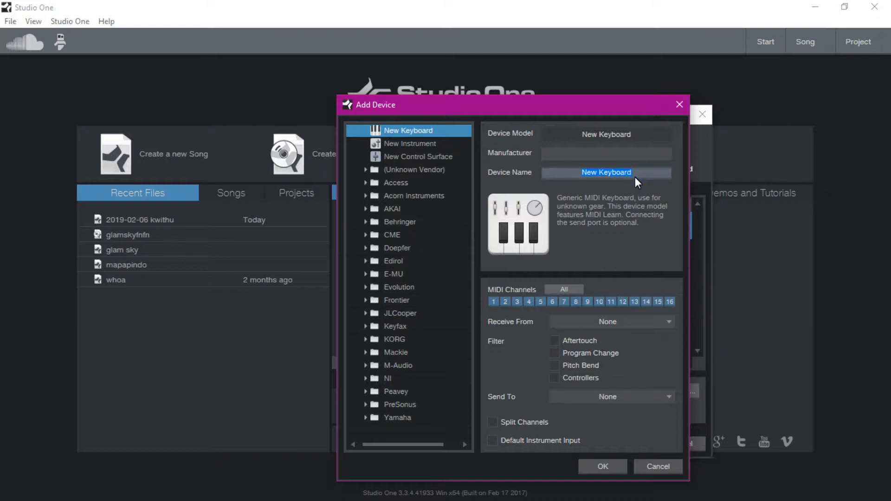
{"action": "type", "text": "ggggg"}
- Set the new keyboard to receive from MCUMidi4.0, accept the port notice and confirm the device
{"action": "left_click", "coordinate": [605, 321]}
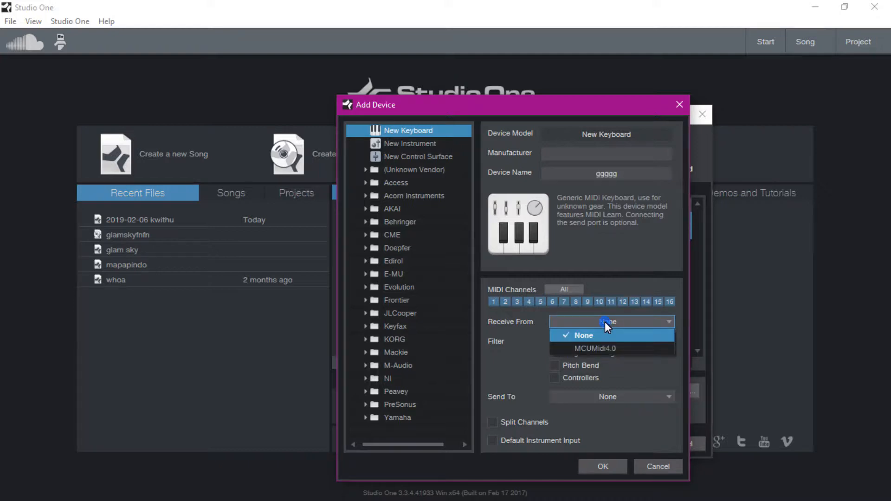
{"action": "left_click", "coordinate": [611, 347]}
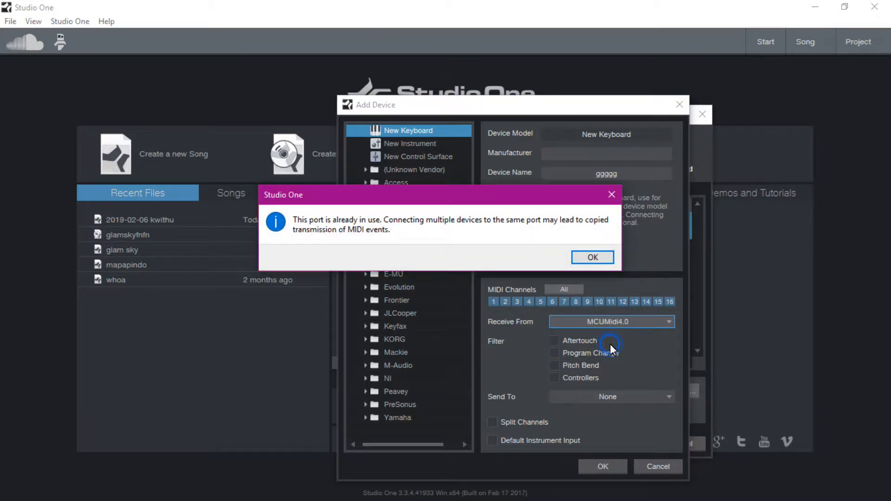
{"action": "left_click", "coordinate": [592, 258]}
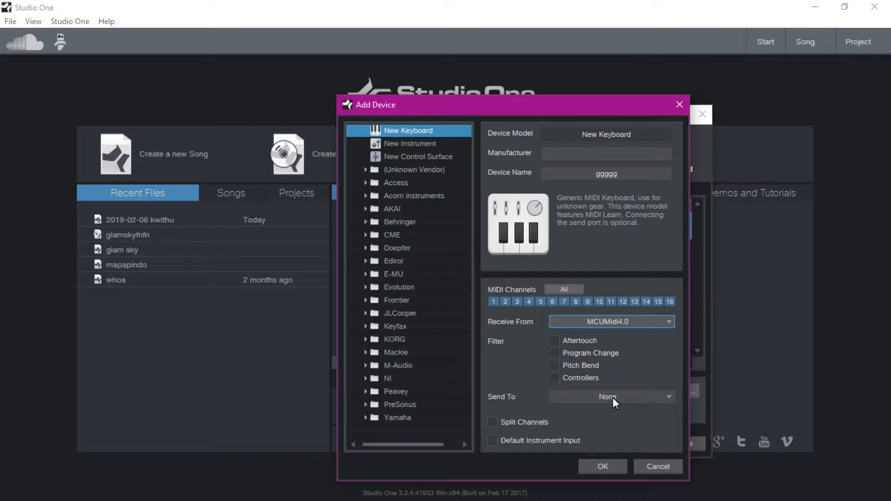
{"action": "left_click", "coordinate": [595, 462]}
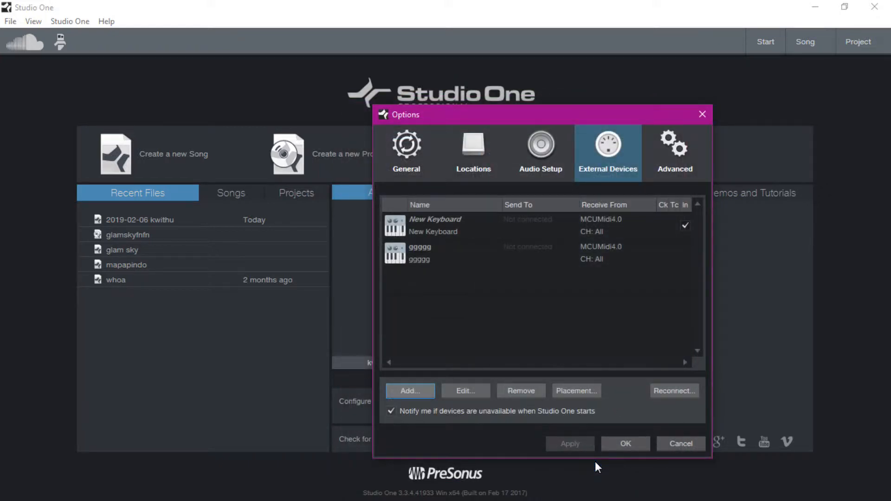
- Check the two keyboard entries in the external device list, then cancel out of the options
{"action": "left_click", "coordinate": [610, 255]}
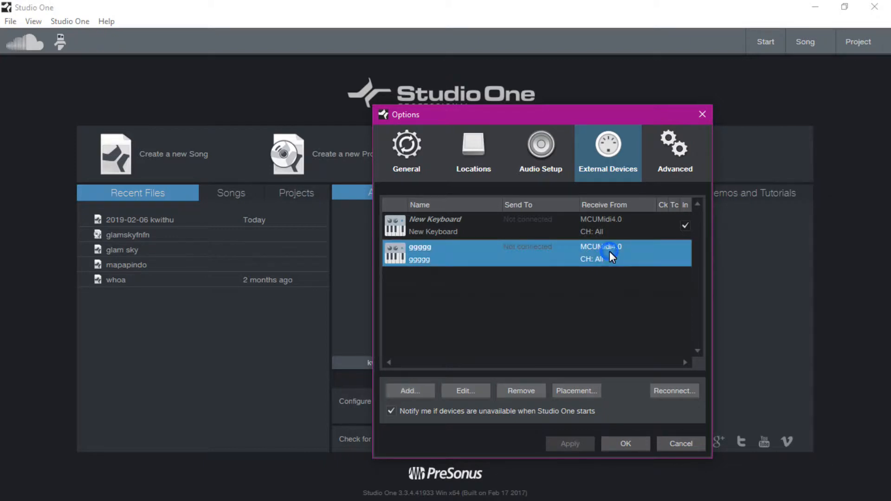
{"action": "left_click", "coordinate": [578, 227]}
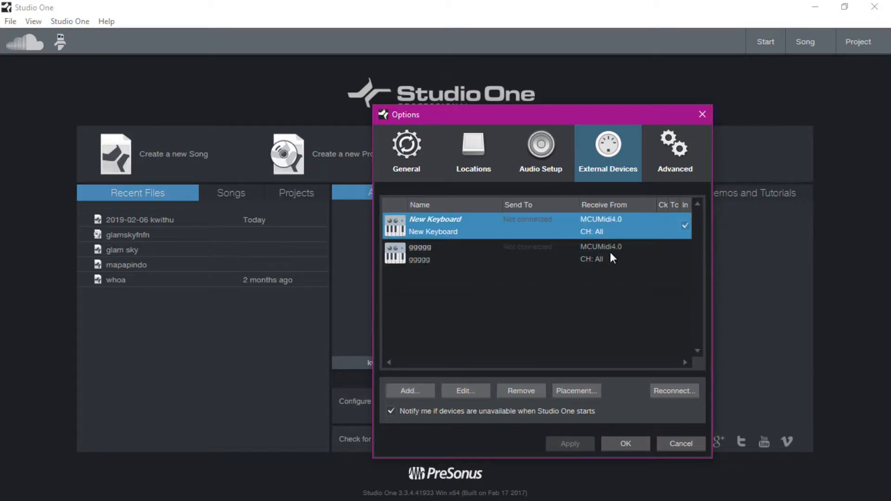
{"action": "left_click", "coordinate": [685, 443]}
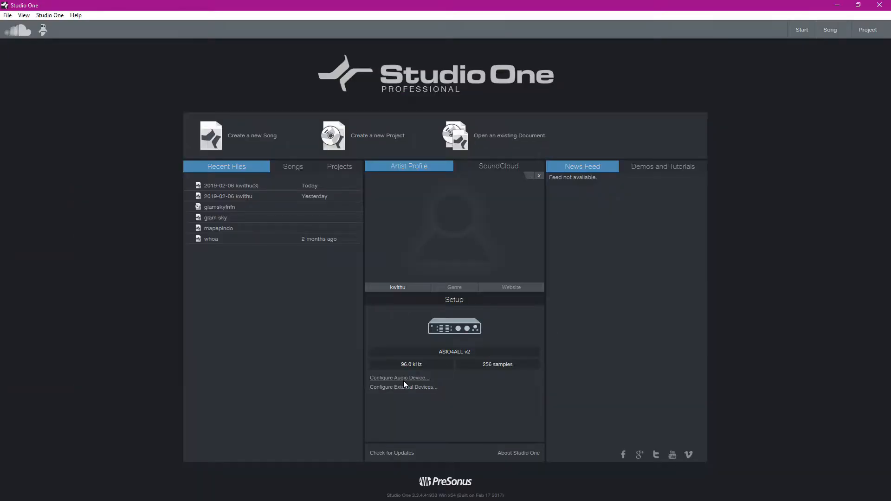
- Open the audio setup options and examine the available audio devices and internal block sizes
{"action": "left_click", "coordinate": [402, 380]}
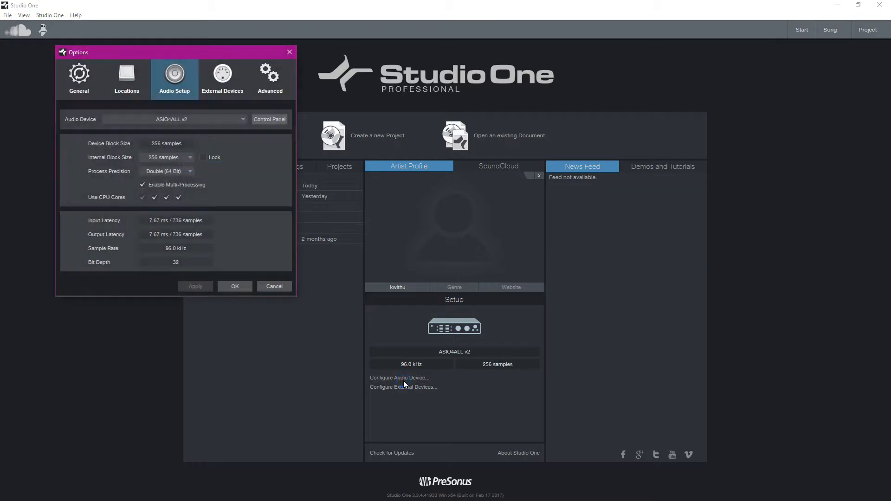
{"action": "left_click_drag", "start_coordinate": [184, 52], "coordinate": [469, 81]}
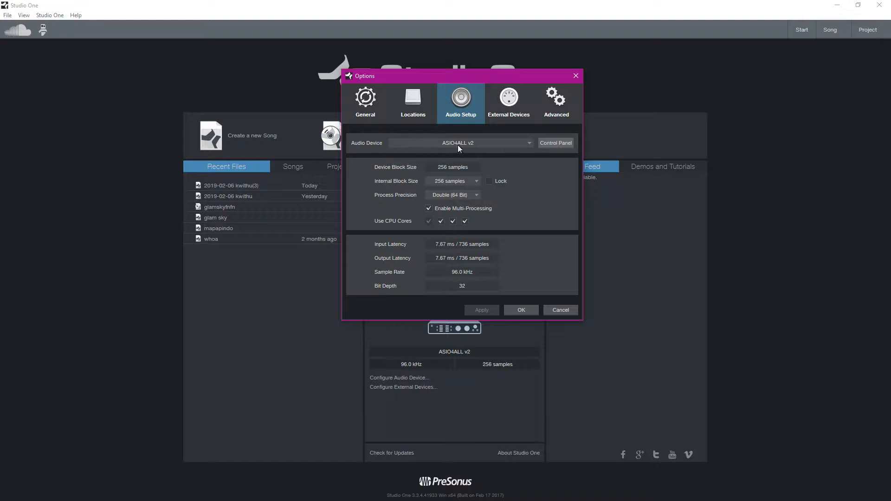
{"action": "left_click", "coordinate": [527, 143]}
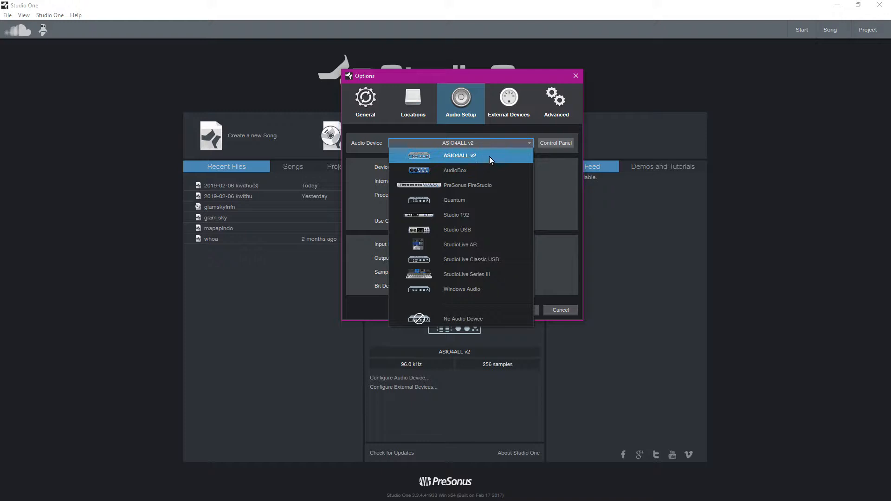
{"action": "left_click", "coordinate": [531, 143]}
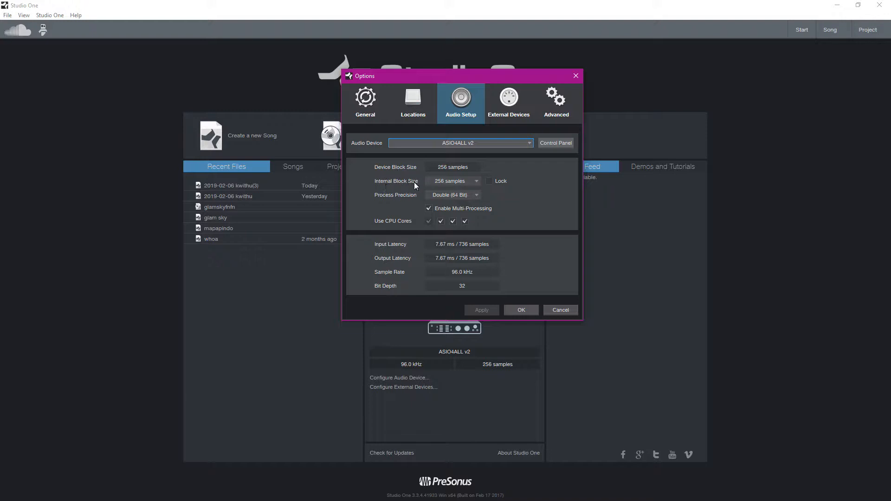
{"action": "left_click", "coordinate": [474, 182]}
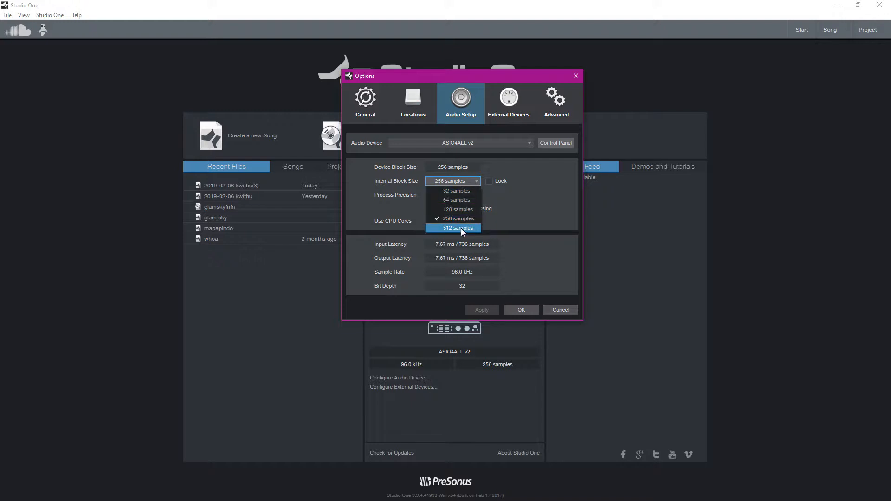
{"action": "left_click", "coordinate": [524, 204]}
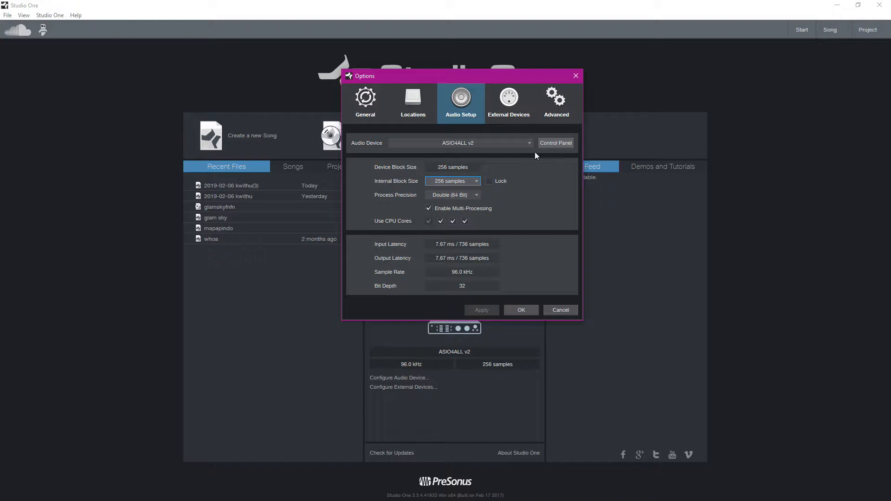
- Set the ASIO4ALL buffer size to 64 samples with Realtek High Definition Audio selected and close its settings
{"action": "left_click", "coordinate": [561, 143]}
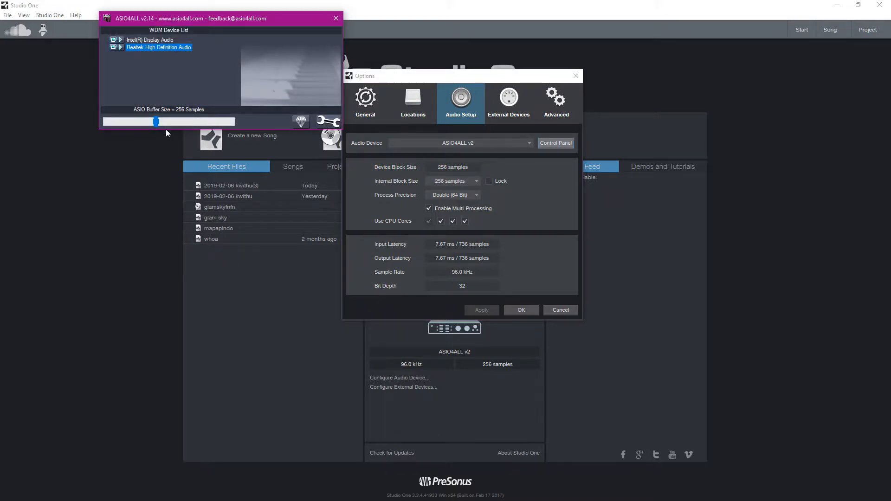
{"action": "left_click_drag", "start_coordinate": [157, 121], "coordinate": [99, 121]}
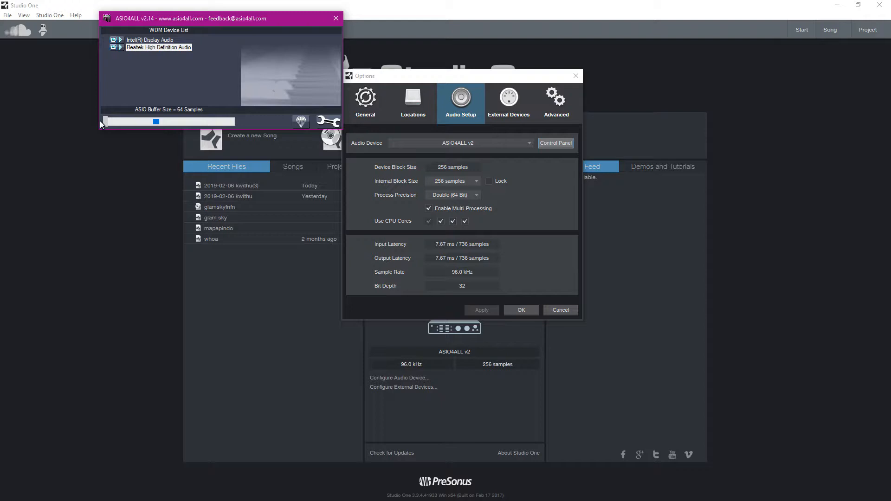
{"action": "left_click", "coordinate": [335, 20]}
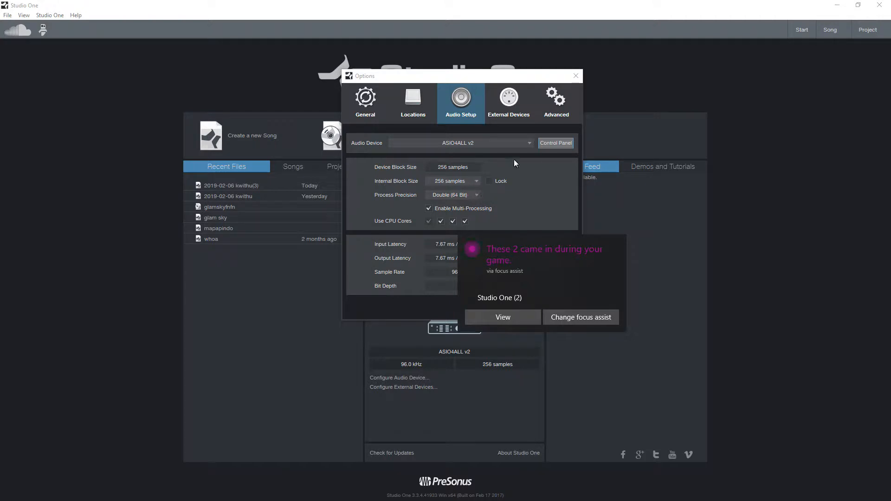
- Set the ASIO4ALL buffer size to 64 samples with Intel(R) Display Audio selected, then dismiss the notification
{"action": "left_click", "coordinate": [555, 144]}
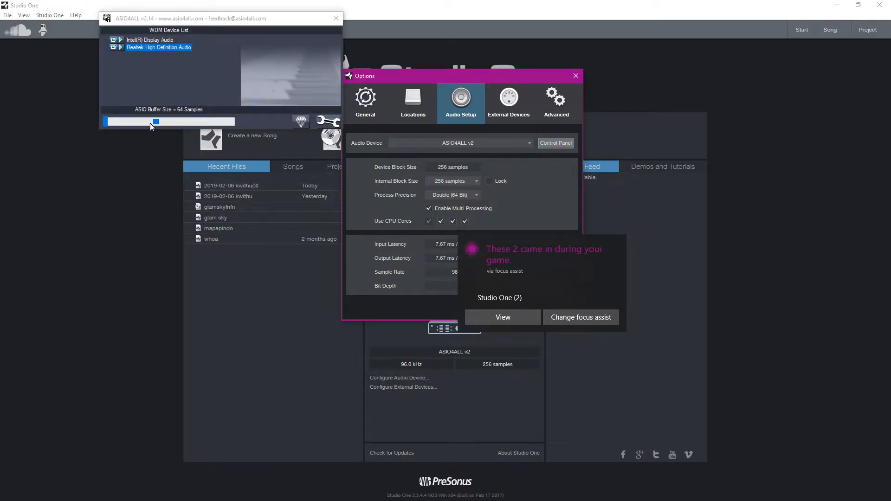
{"action": "left_click", "coordinate": [148, 41]}
{"action": "left_click_drag", "start_coordinate": [155, 122], "coordinate": [104, 125]}
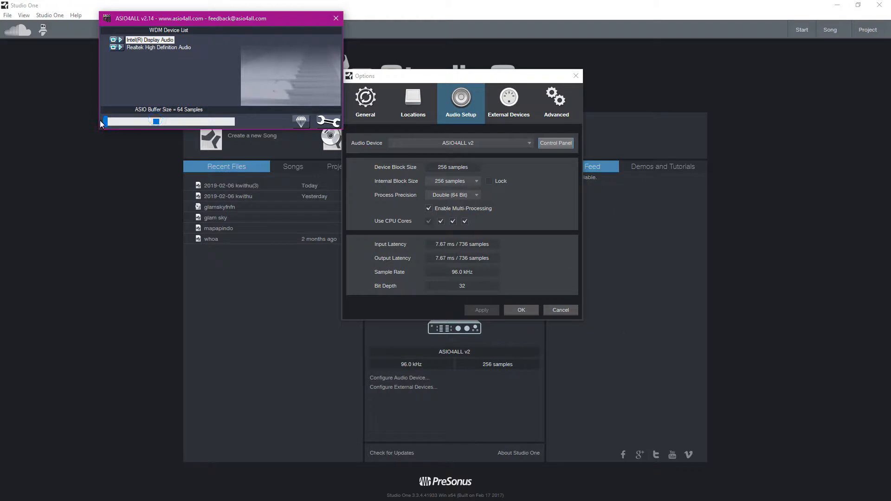
{"action": "left_click", "coordinate": [336, 18]}
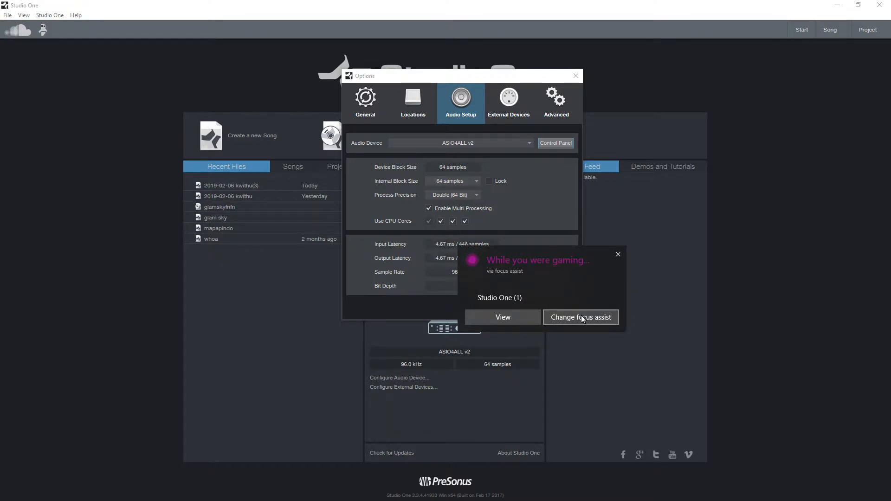
{"action": "left_click", "coordinate": [617, 255]}
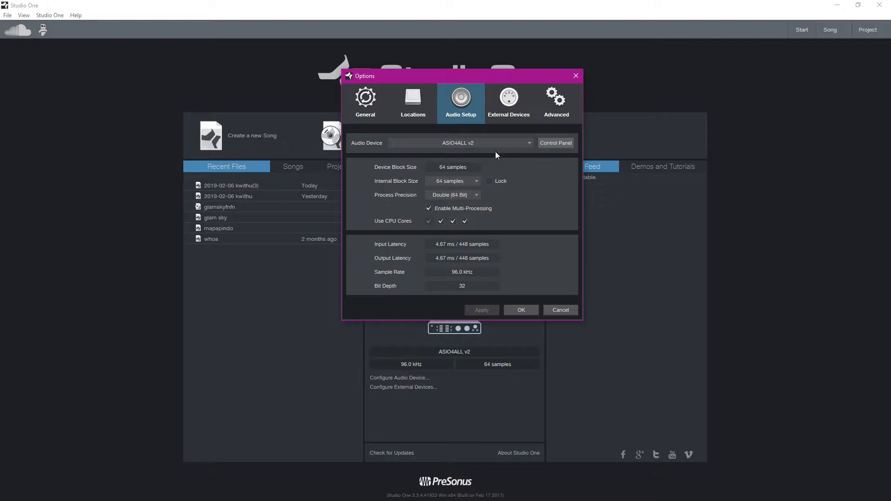
- Reopen the ASIO4ALL settings and set the buffer size to 256 samples with Realtek High Definition Audio selected
{"action": "left_click", "coordinate": [554, 143]}
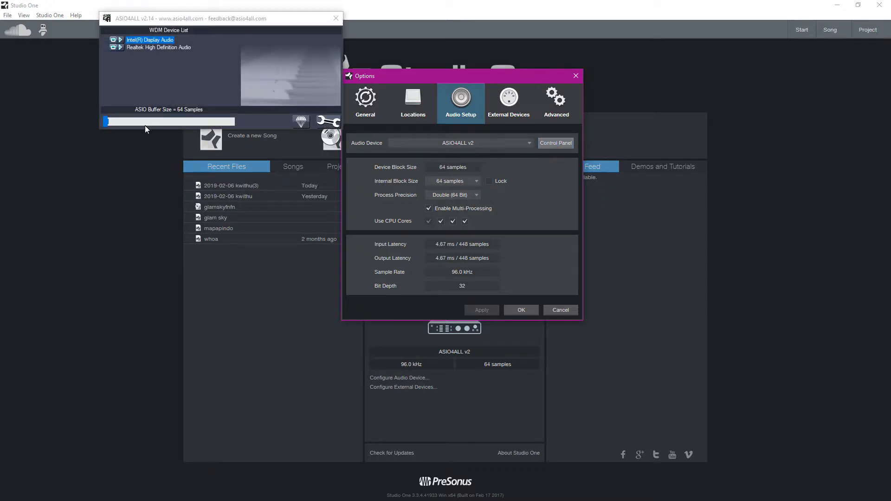
{"action": "left_click_drag", "start_coordinate": [106, 122], "coordinate": [146, 122]}
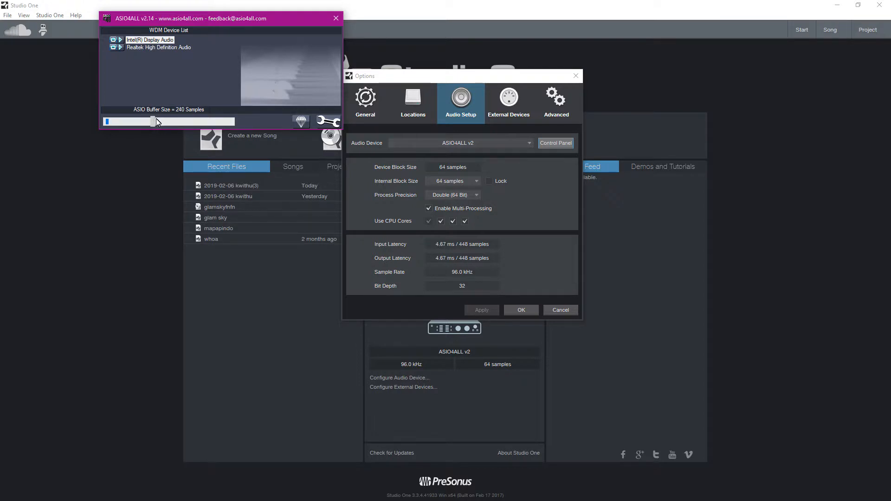
{"action": "left_click_drag", "start_coordinate": [157, 119], "coordinate": [157, 119]}
{"action": "left_click", "coordinate": [145, 46]}
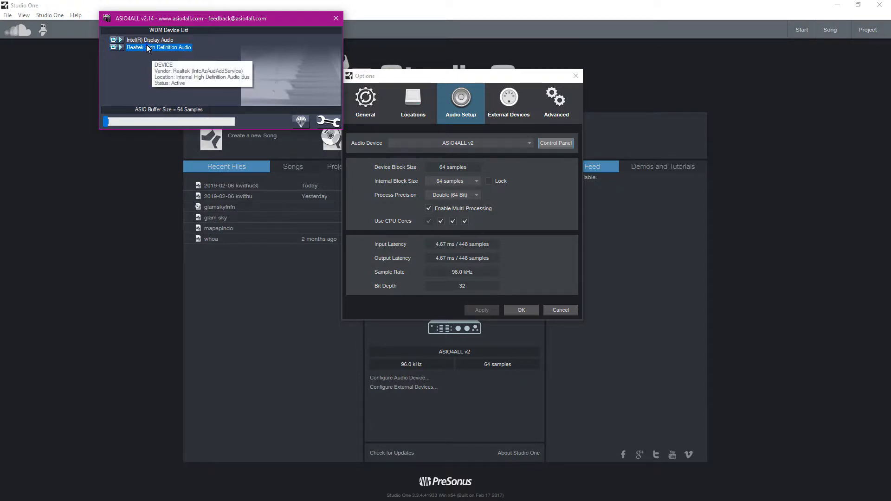
{"action": "left_click", "coordinate": [155, 122]}
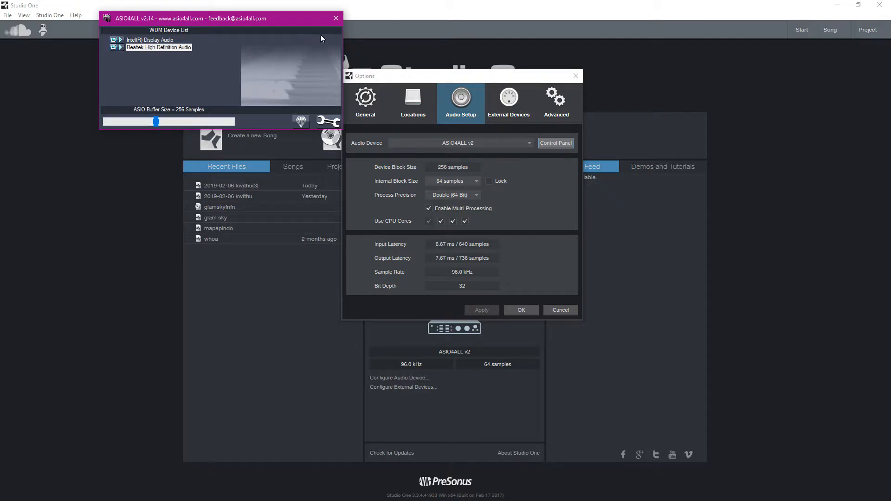
{"action": "left_click", "coordinate": [335, 18]}
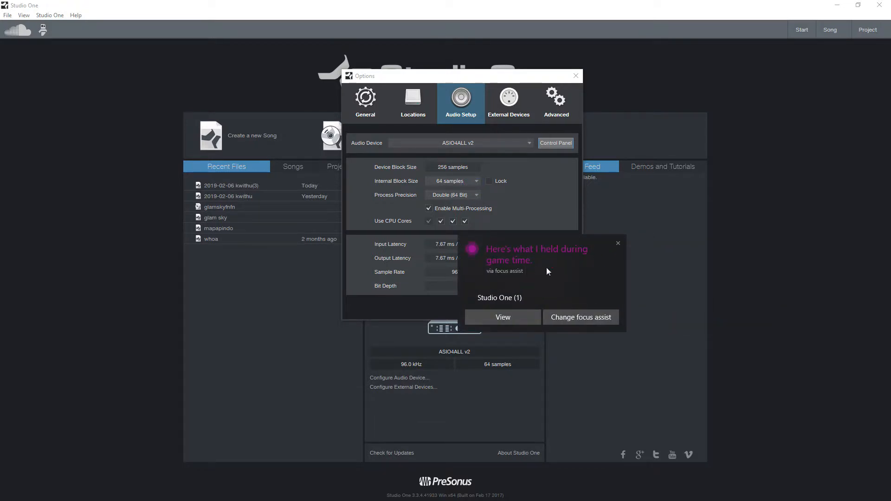
- Dismiss the notification and set the internal block size to 256 samples in the audio setup
{"action": "left_click", "coordinate": [616, 245]}
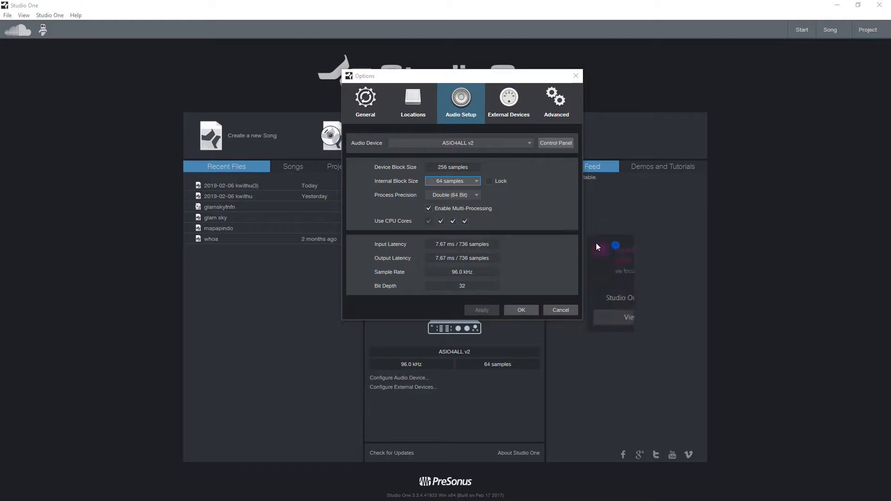
{"action": "left_click", "coordinate": [469, 181]}
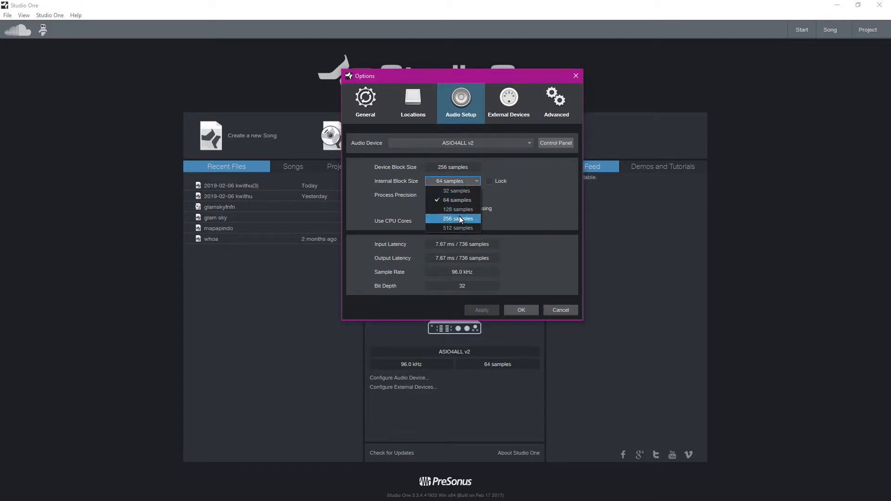
{"action": "left_click", "coordinate": [461, 219]}
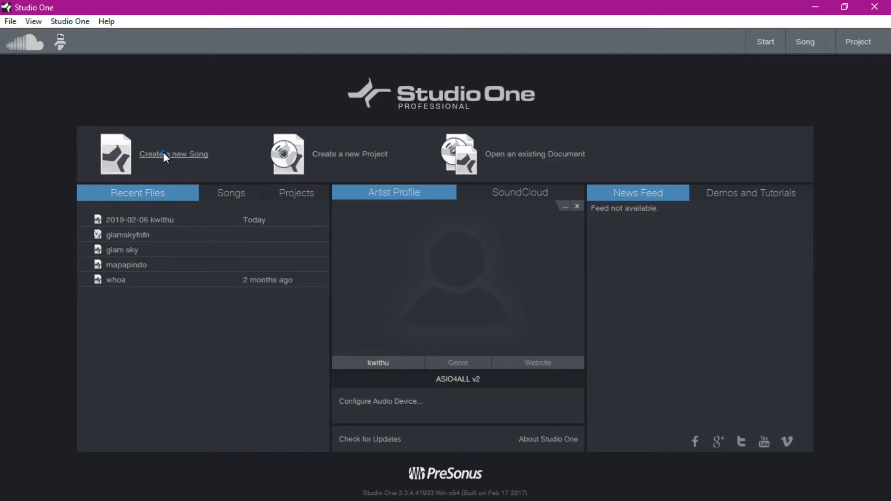
- Create a new empty song with a 96.0 kHz sample rate and 32 Bit Float resolution
{"action": "left_click", "coordinate": [162, 154]}
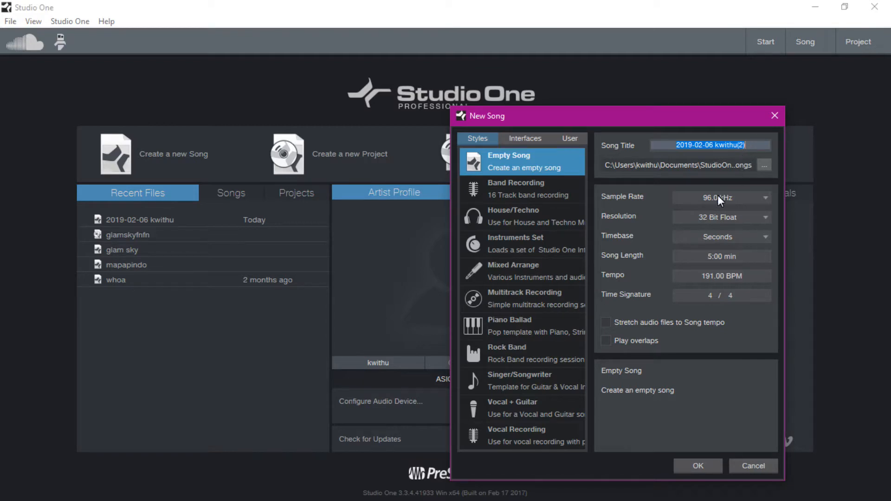
{"action": "left_click", "coordinate": [760, 199]}
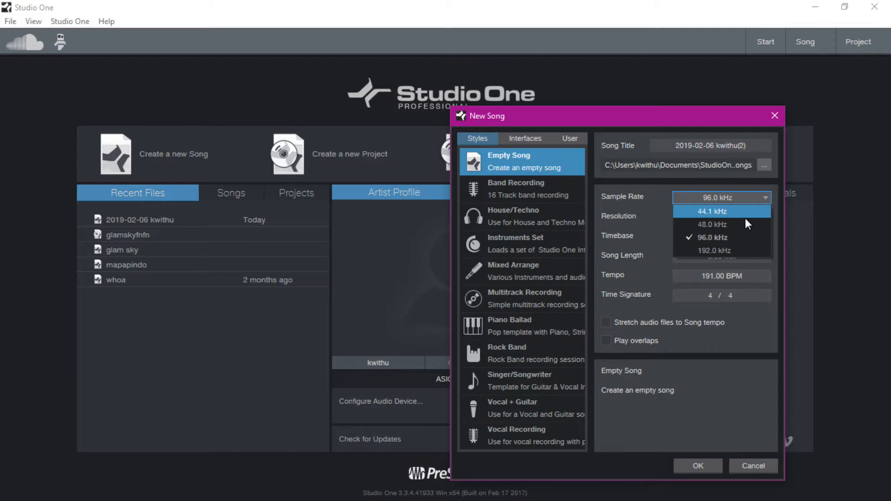
{"action": "left_click", "coordinate": [765, 199]}
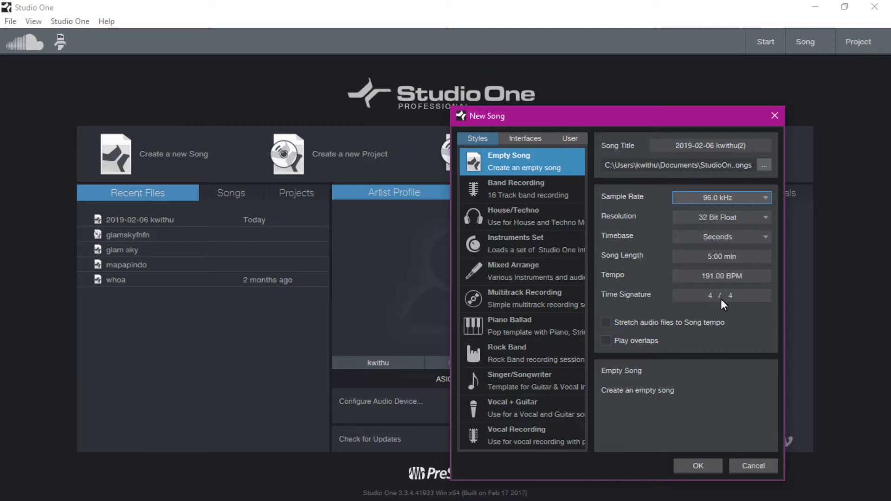
{"action": "left_click", "coordinate": [697, 465]}
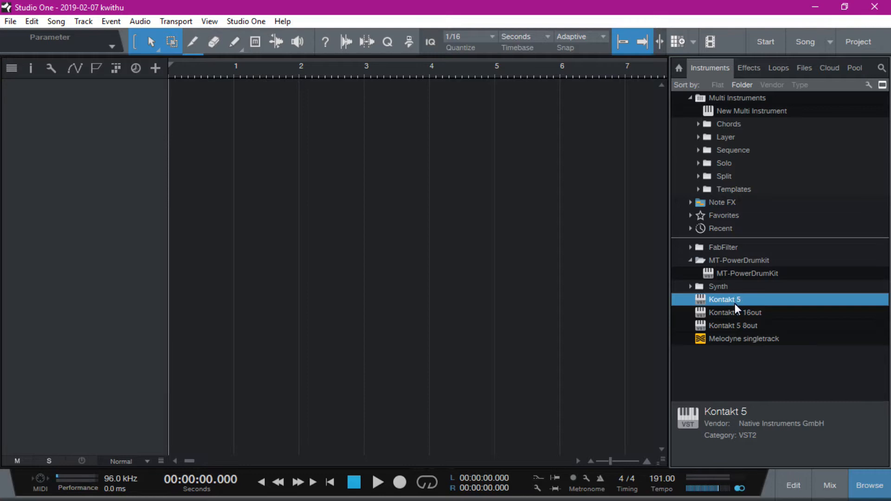
- Add a Kontakt 5 instrument track and load DrumMic'a! V1_0 en.nki from the DrumMic'a! library
{"action": "left_click_drag", "start_coordinate": [734, 302], "coordinate": [185, 96]}
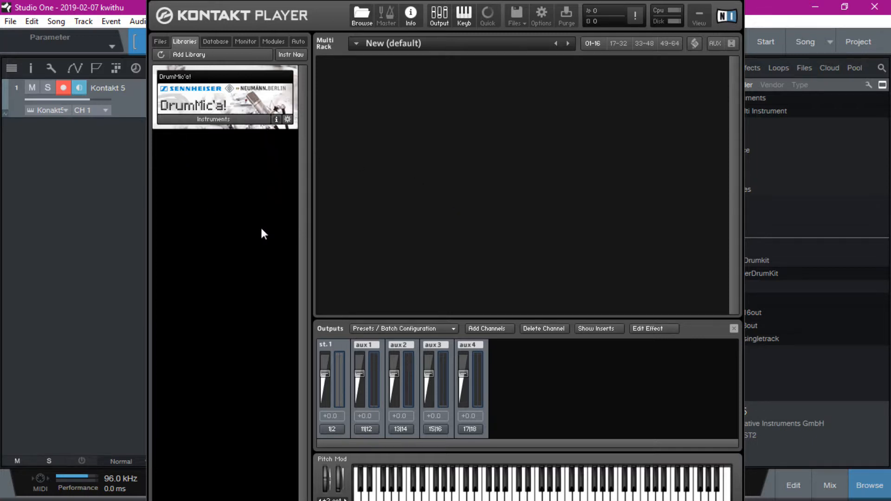
{"action": "left_click", "coordinate": [233, 119]}
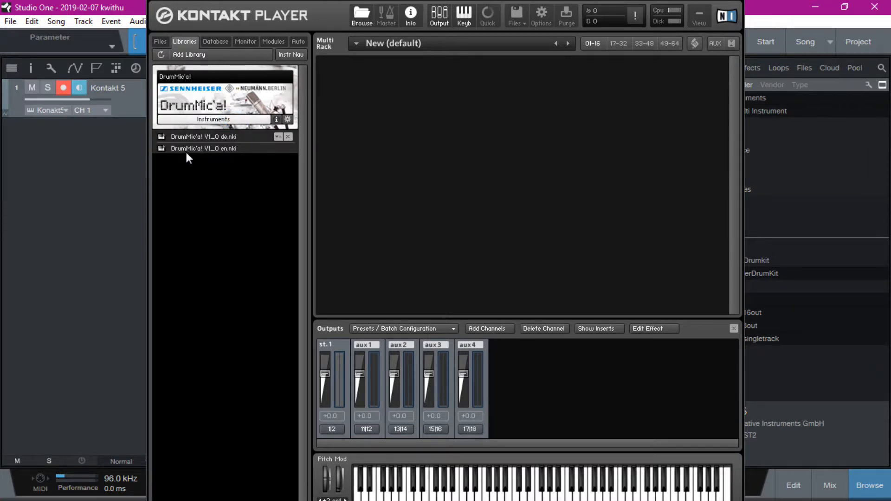
{"action": "double_click", "coordinate": [230, 149]}
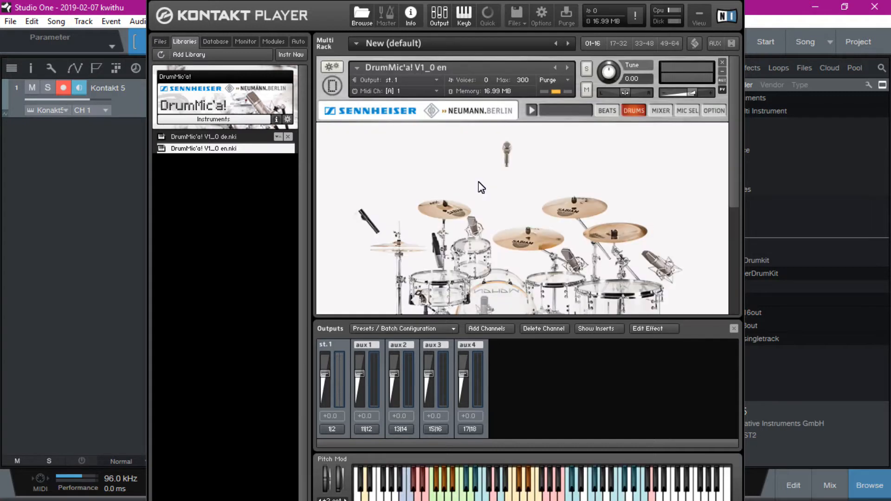
- Examine the DrumMic'a! drum kit and the selectable microphones placed around it
{"action": "scroll", "coordinate": [535, 180], "scroll_direction": "down", "scroll_amount": 5}
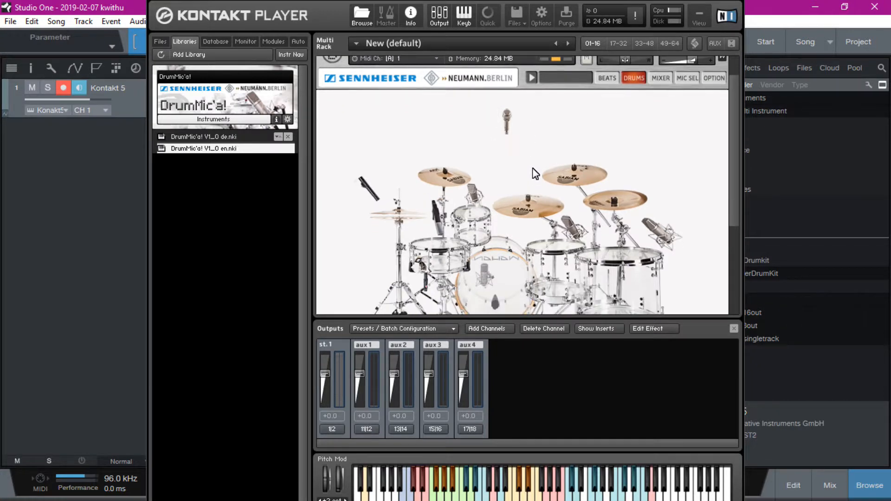
{"action": "scroll", "coordinate": [531, 166], "scroll_direction": "down", "scroll_amount": 7}
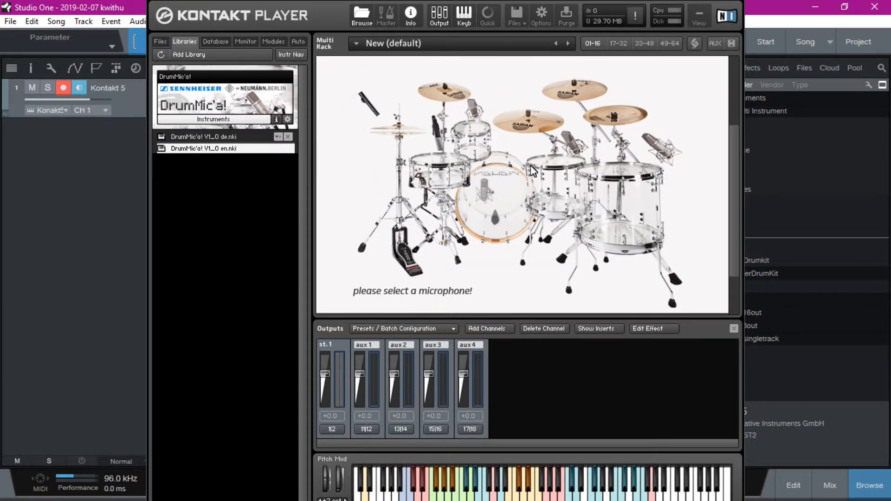
{"action": "scroll", "coordinate": [532, 170], "scroll_direction": "up", "scroll_amount": 3}
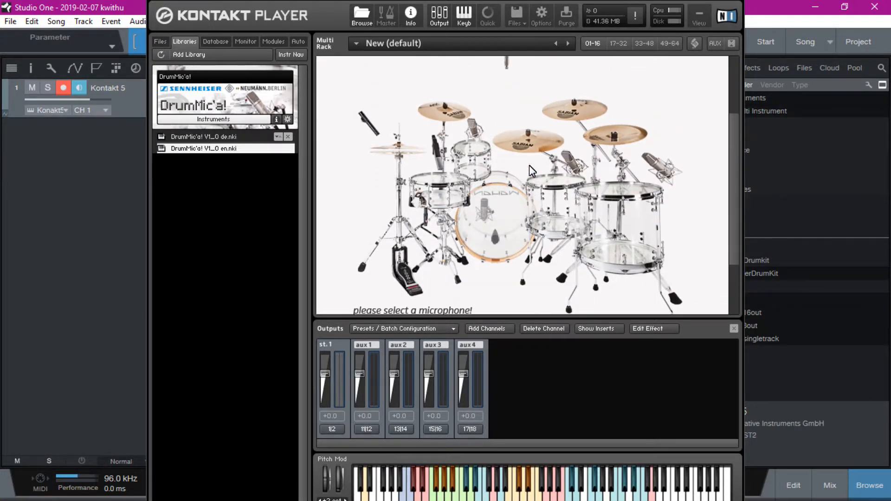
{"action": "scroll", "coordinate": [531, 171], "scroll_direction": "down", "scroll_amount": 1}
{"action": "scroll", "coordinate": [531, 171], "scroll_direction": "up", "scroll_amount": 3}
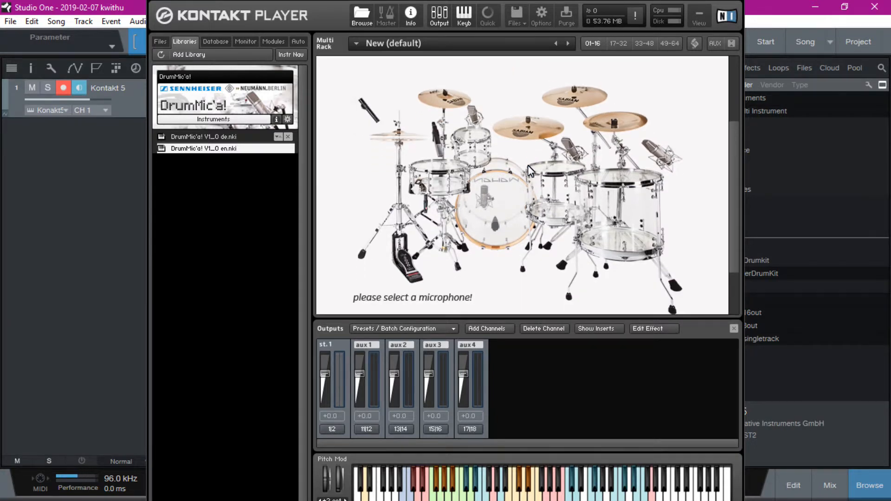
{"action": "scroll", "coordinate": [529, 170], "scroll_direction": "up", "scroll_amount": 2}
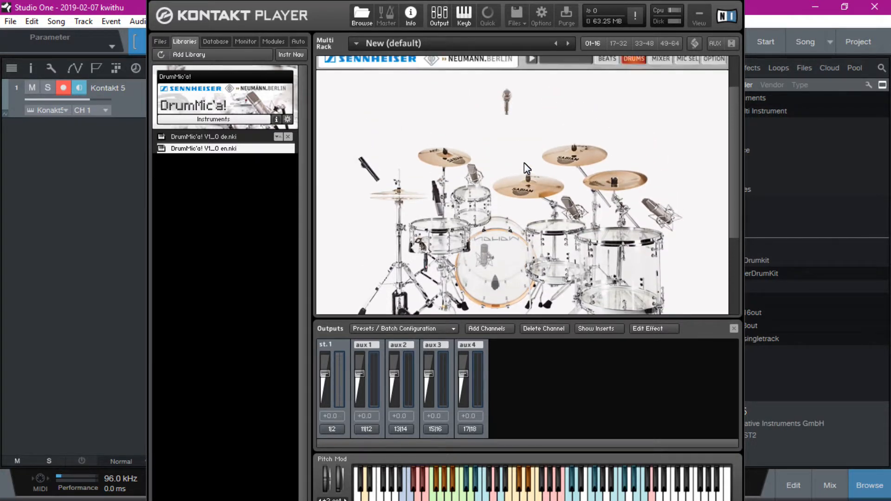
{"action": "scroll", "coordinate": [520, 152], "scroll_direction": "up", "scroll_amount": 2}
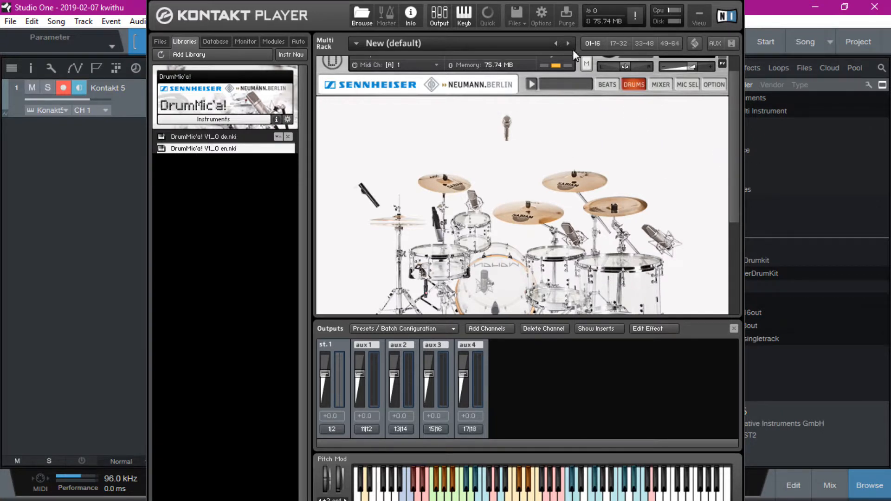
{"action": "scroll", "coordinate": [461, 131], "scroll_direction": "up", "scroll_amount": 2}
{"action": "scroll", "coordinate": [499, 137], "scroll_direction": "down", "scroll_amount": 3}
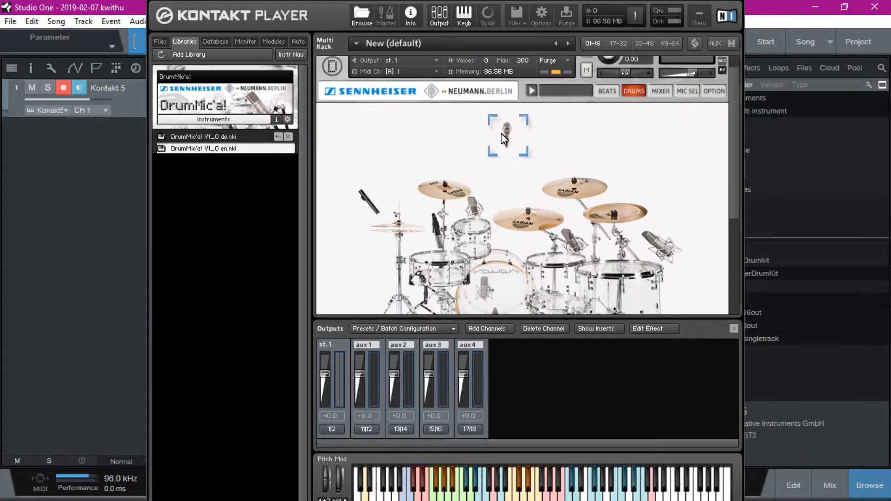
{"action": "scroll", "coordinate": [498, 142], "scroll_direction": "down", "scroll_amount": 3}
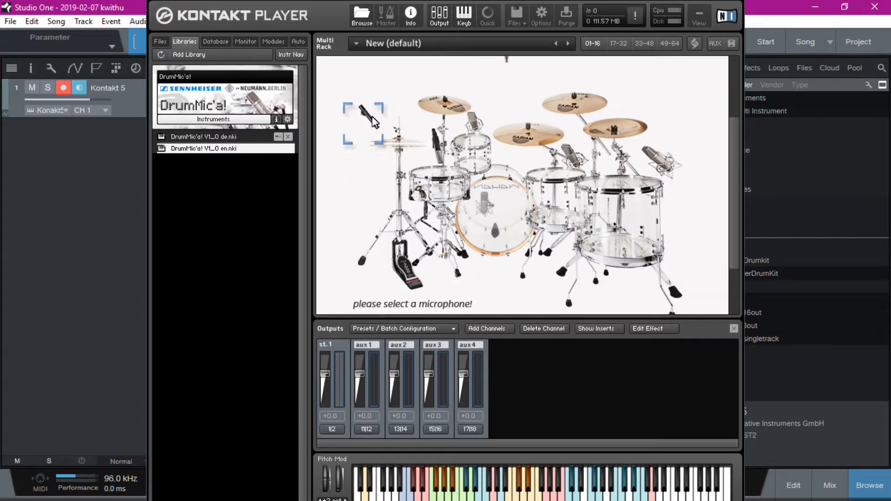
{"action": "scroll", "coordinate": [369, 125], "scroll_direction": "up", "scroll_amount": 1}
{"action": "scroll", "coordinate": [370, 134], "scroll_direction": "up", "scroll_amount": 1}
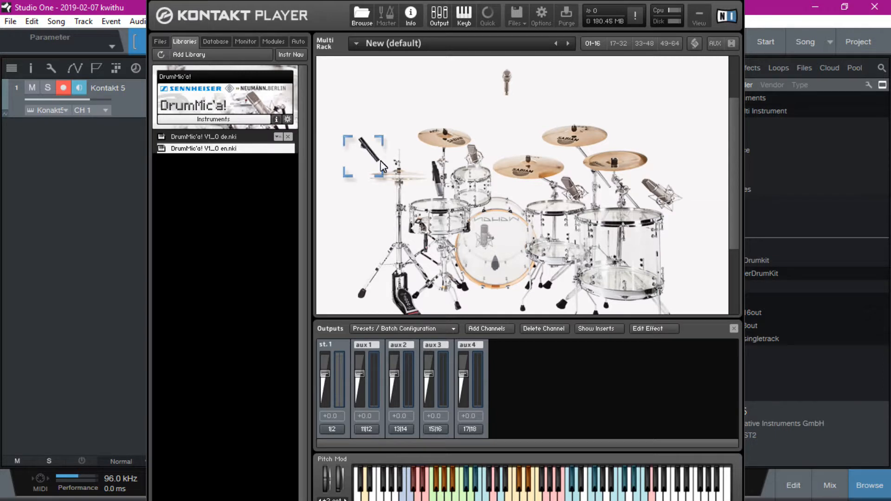
- Choose the KM 184 microphone for both the top and the underside of the snare drum
{"action": "left_click", "coordinate": [424, 176]}
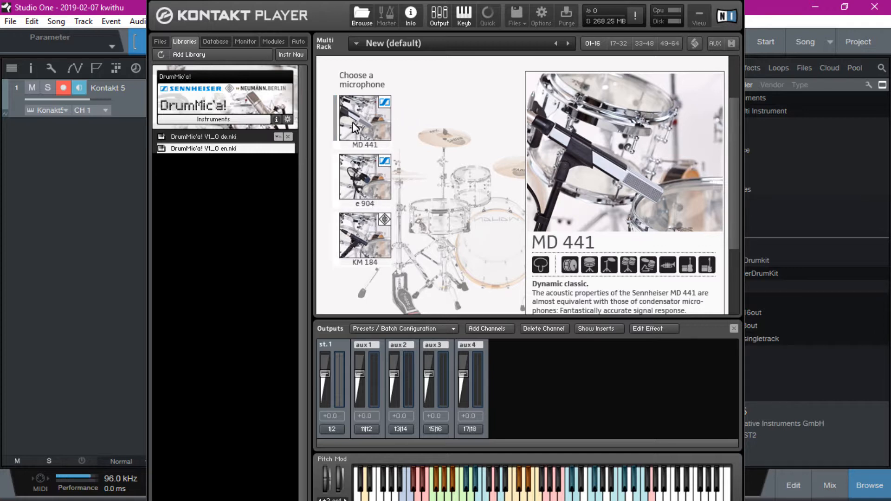
{"action": "left_click", "coordinate": [369, 237]}
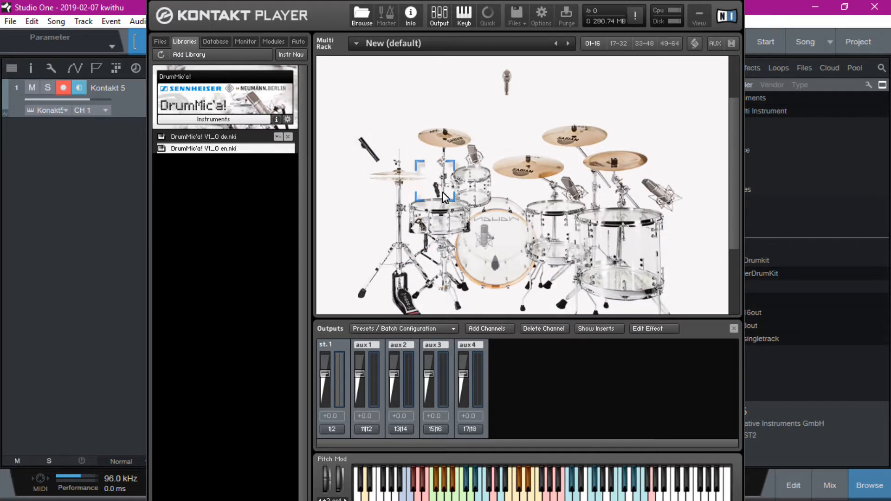
{"action": "left_click", "coordinate": [422, 237]}
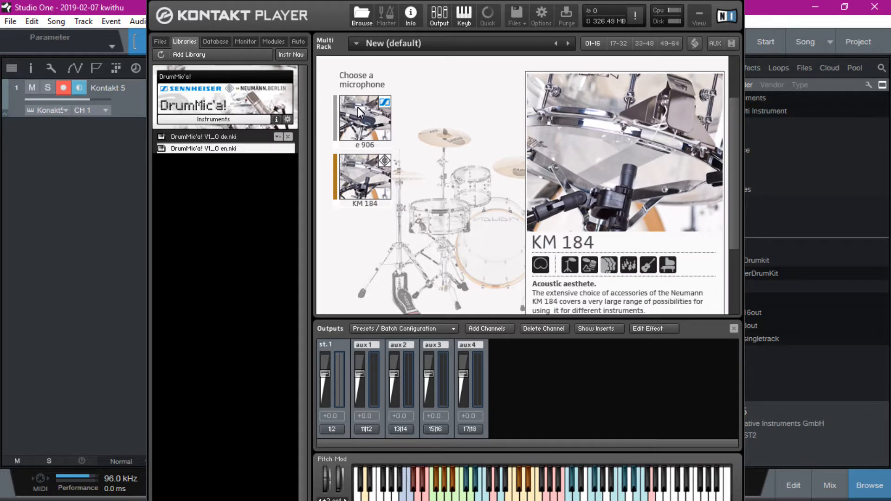
{"action": "left_click", "coordinate": [368, 181]}
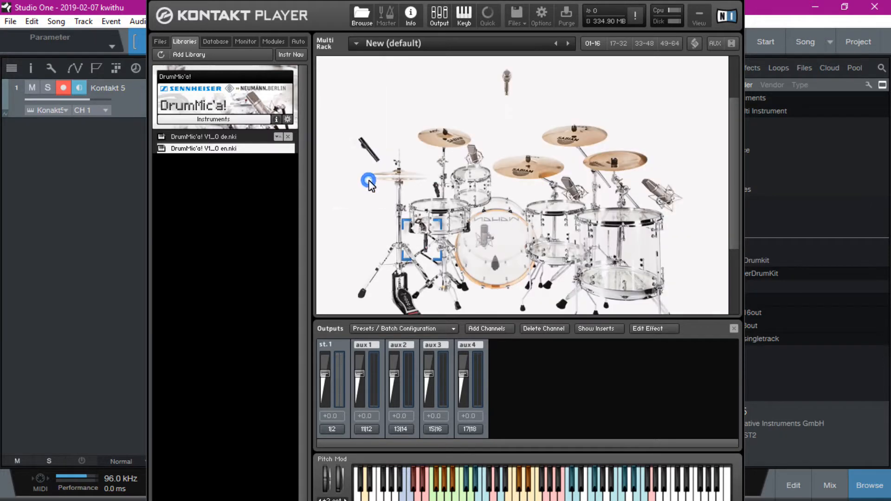
- Choose the MKH 800 as the overhead microphone above the drum kit
{"action": "left_click", "coordinate": [507, 88]}
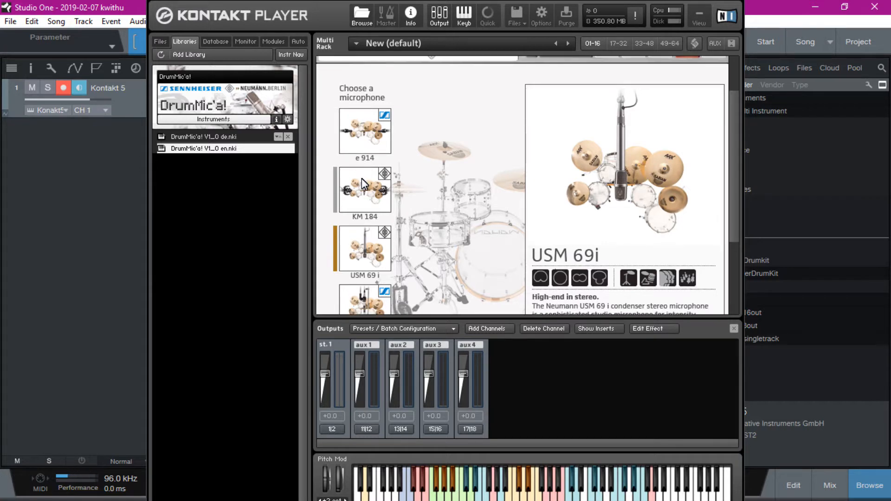
{"action": "scroll", "coordinate": [361, 178], "scroll_direction": "down", "scroll_amount": 2}
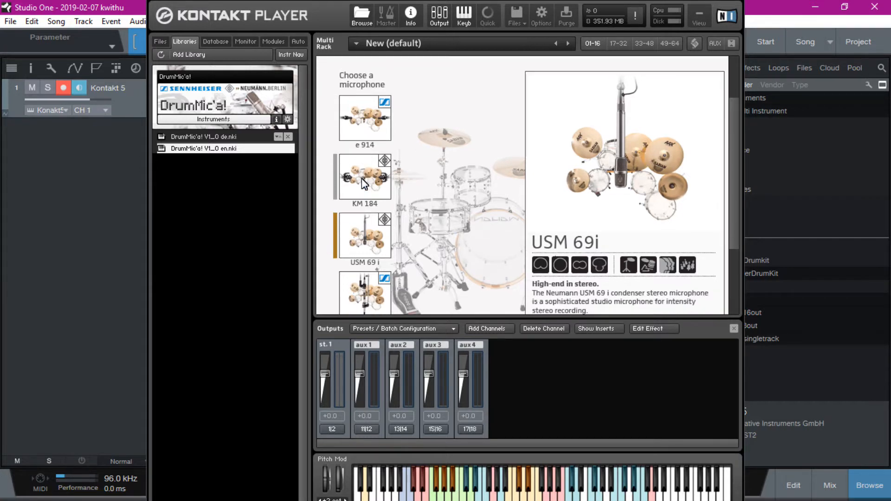
{"action": "left_click", "coordinate": [362, 282]}
{"action": "left_click", "coordinate": [362, 282]}
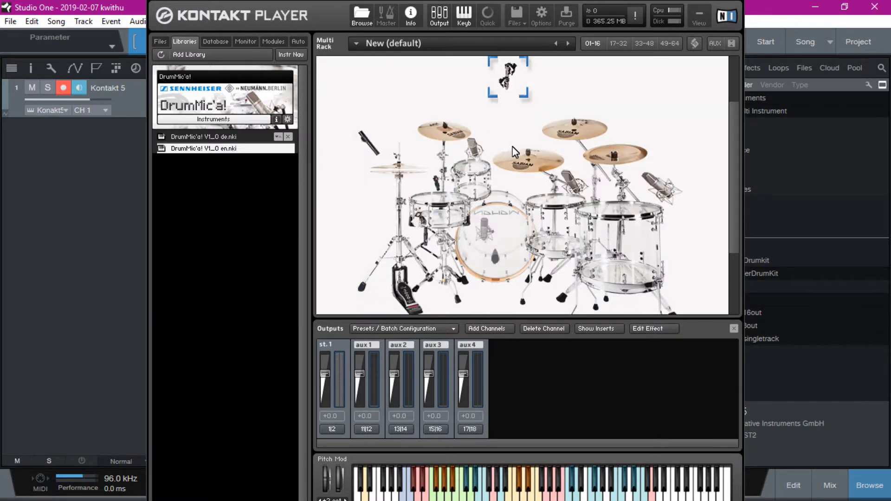
- Reopen the overhead microphone selection and choose the KM 184 pair
{"action": "scroll", "coordinate": [503, 84], "scroll_direction": "up", "scroll_amount": 2}
{"action": "left_click", "coordinate": [504, 95]}
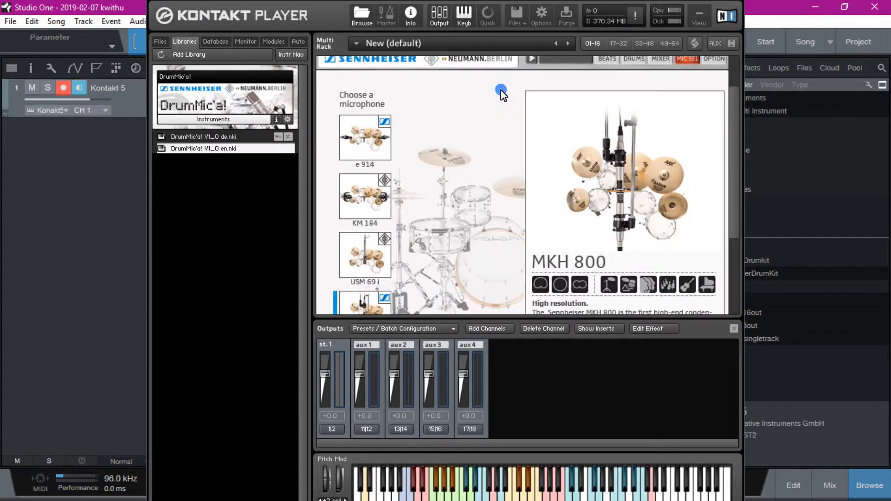
{"action": "left_click", "coordinate": [345, 202]}
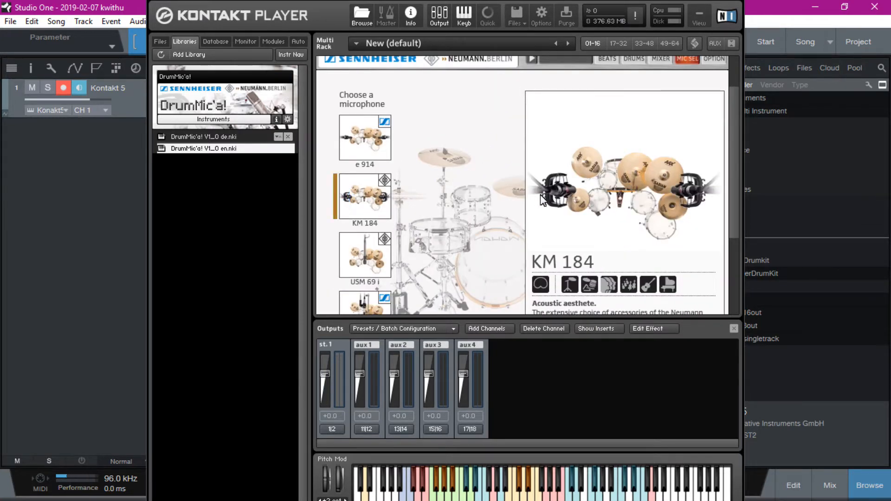
{"action": "left_click", "coordinate": [353, 197]}
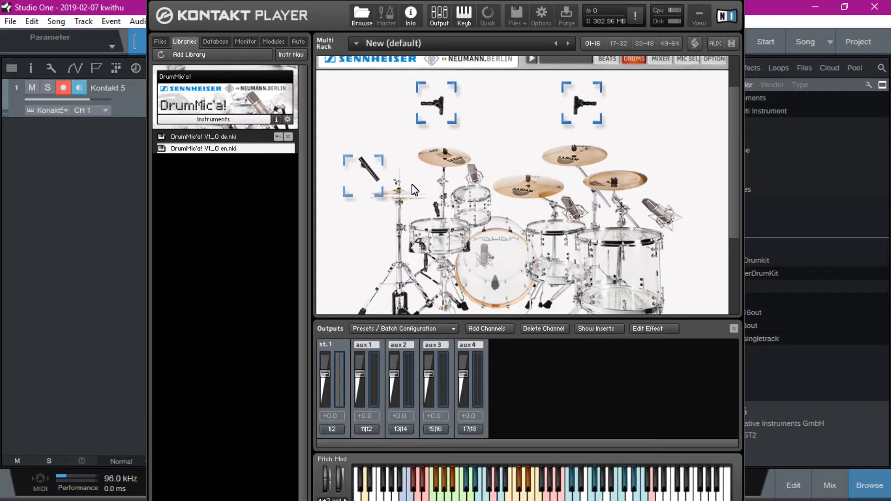
- Look over the whole drum kit with the chosen overhead and snare microphones, from the cymbals down to the pedals
{"action": "scroll", "coordinate": [502, 151], "scroll_direction": "down", "scroll_amount": 4}
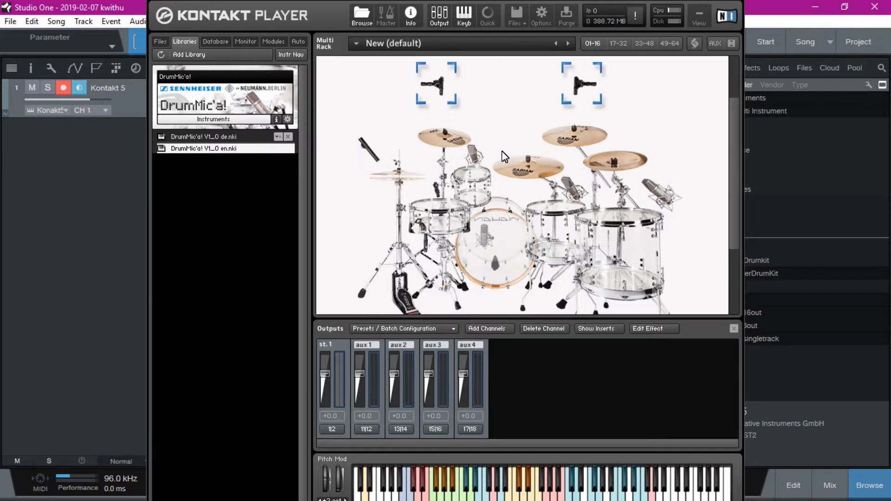
{"action": "scroll", "coordinate": [496, 182], "scroll_direction": "up", "scroll_amount": 3}
{"action": "scroll", "coordinate": [501, 186], "scroll_direction": "up", "scroll_amount": 1}
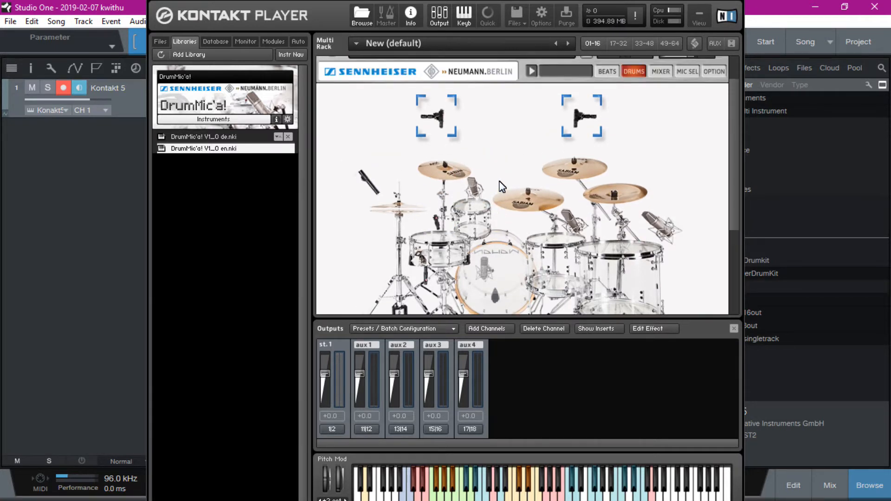
{"action": "scroll", "coordinate": [503, 185], "scroll_direction": "down", "scroll_amount": 1}
{"action": "scroll", "coordinate": [503, 186], "scroll_direction": "down", "scroll_amount": 1}
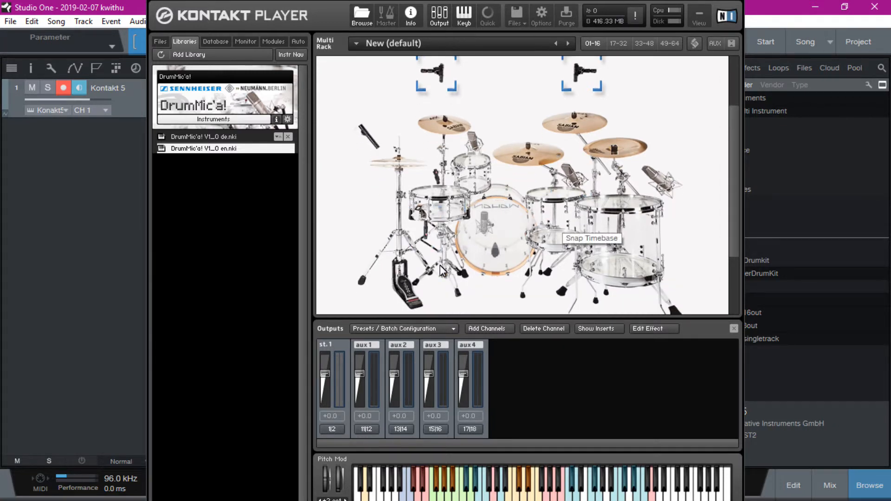
{"action": "scroll", "coordinate": [461, 207], "scroll_direction": "up", "scroll_amount": 3}
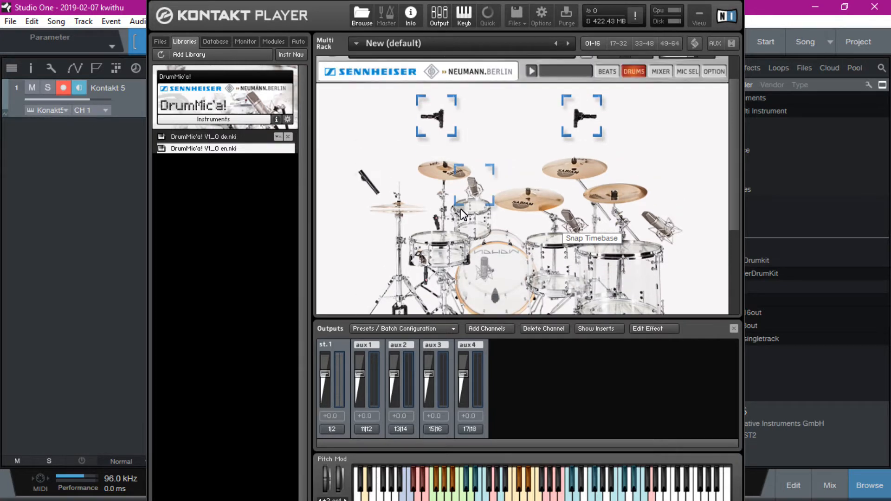
{"action": "scroll", "coordinate": [461, 214], "scroll_direction": "down", "scroll_amount": 1}
{"action": "scroll", "coordinate": [462, 214], "scroll_direction": "up", "scroll_amount": 2}
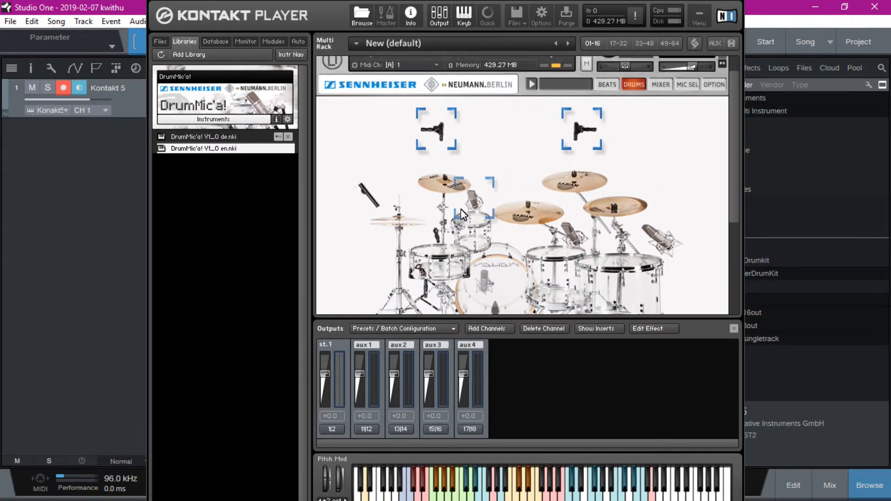
{"action": "scroll", "coordinate": [462, 214], "scroll_direction": "up", "scroll_amount": 1}
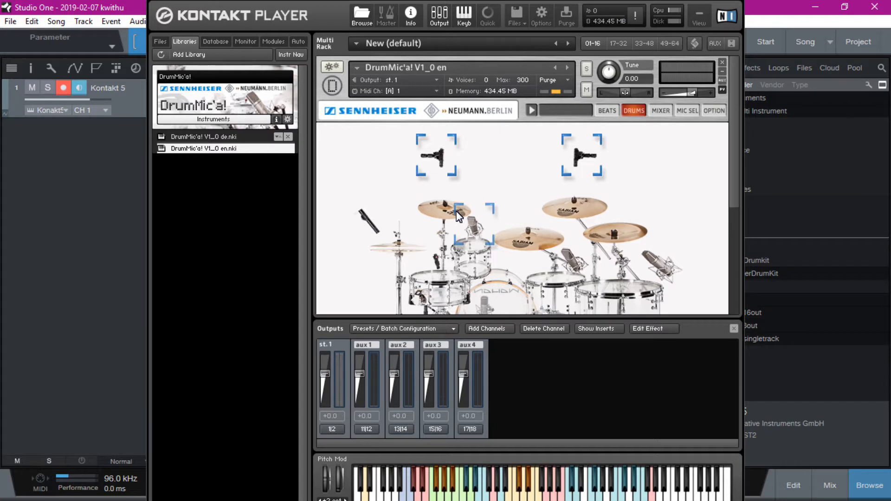
{"action": "scroll", "coordinate": [460, 215], "scroll_direction": "down", "scroll_amount": 2}
{"action": "scroll", "coordinate": [455, 212], "scroll_direction": "down", "scroll_amount": 2}
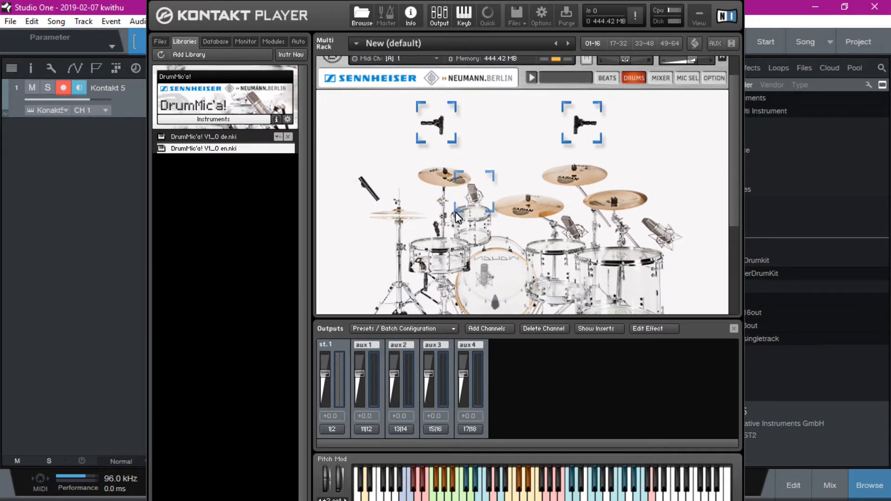
{"action": "scroll", "coordinate": [513, 166], "scroll_direction": "down", "scroll_amount": 2}
{"action": "scroll", "coordinate": [517, 166], "scroll_direction": "down", "scroll_amount": 3}
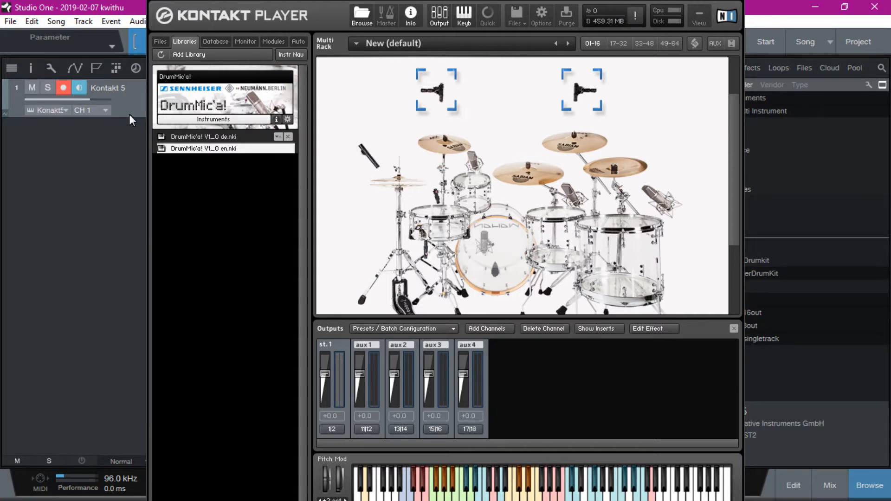
{"action": "scroll", "coordinate": [395, 223], "scroll_direction": "down", "scroll_amount": 4}
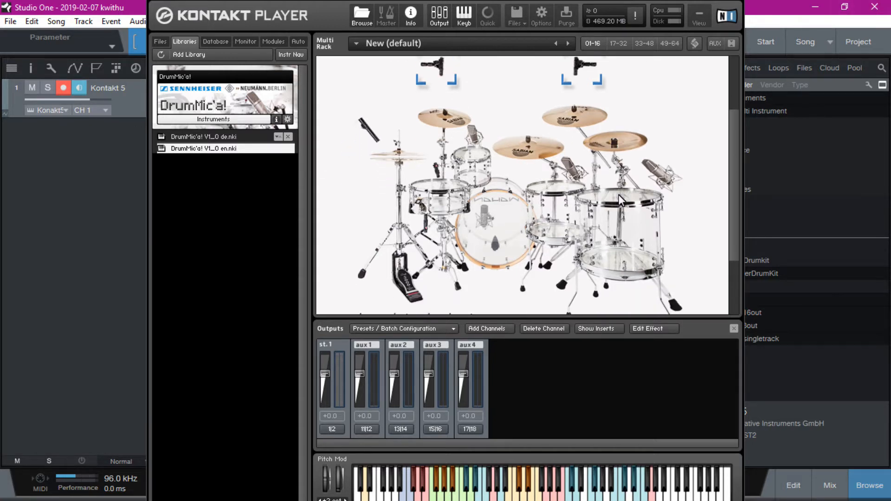
- Add one new two-channel master output in Kontakt, with host output Kt. st. 1 [1] and ascending output assignment
{"action": "scroll", "coordinate": [422, 278], "scroll_direction": "up", "scroll_amount": 4}
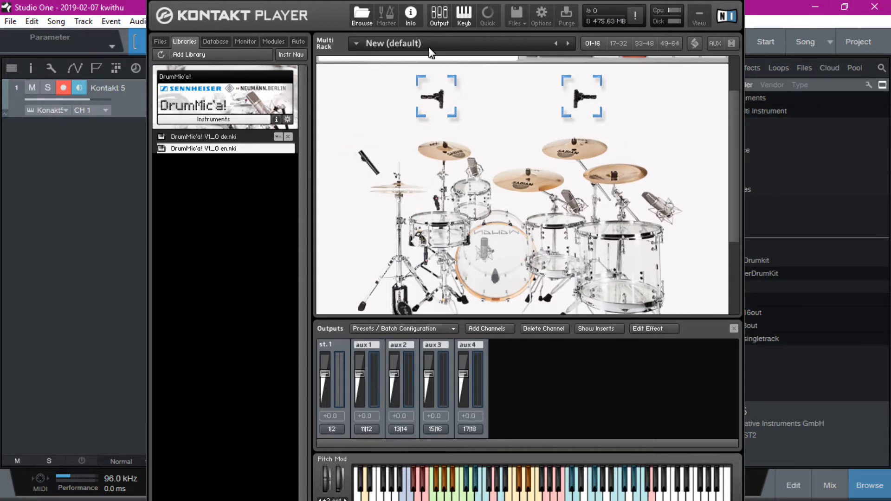
{"action": "left_click", "coordinate": [440, 20]}
{"action": "left_click", "coordinate": [441, 20]}
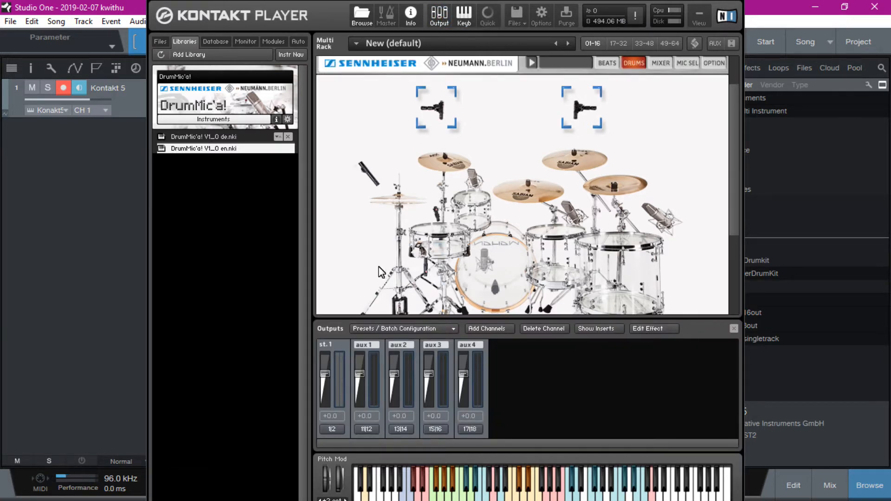
{"action": "left_click", "coordinate": [497, 328]}
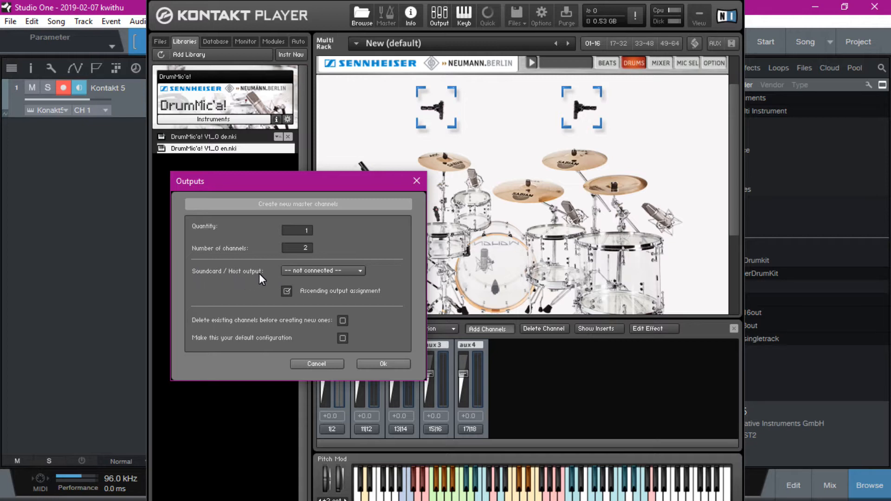
{"action": "left_click", "coordinate": [353, 271]}
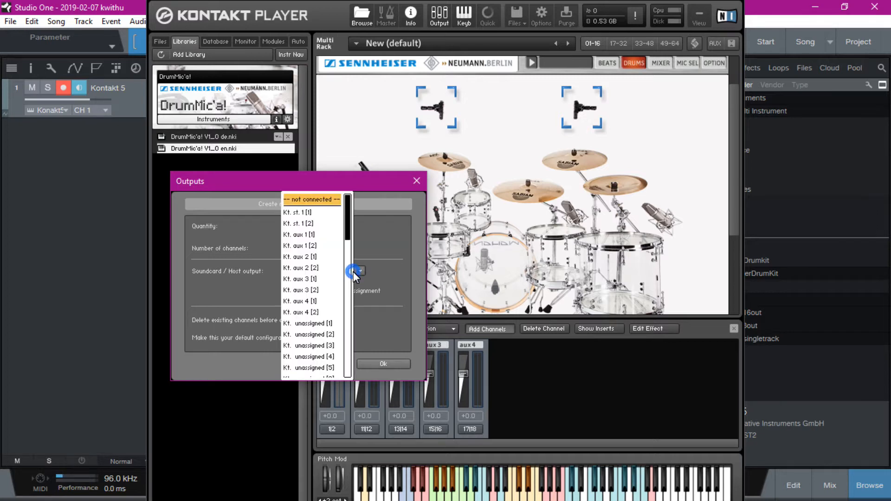
{"action": "left_click", "coordinate": [319, 214]}
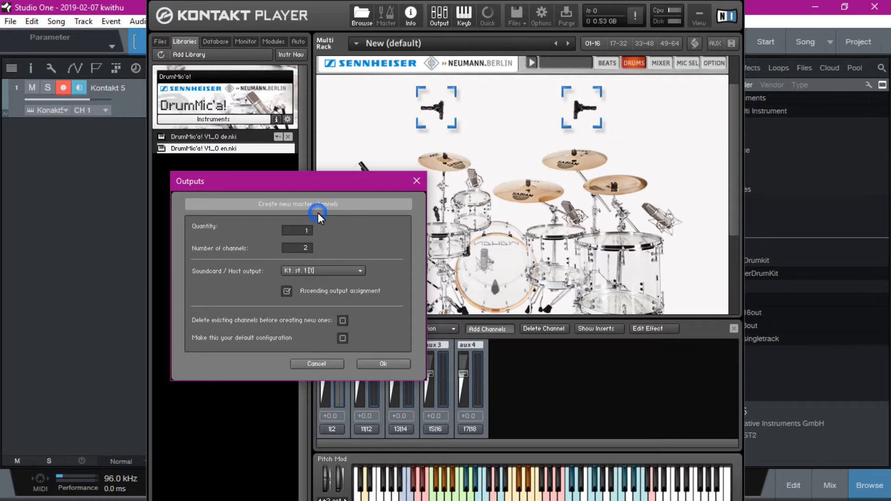
{"action": "left_click", "coordinate": [382, 362]}
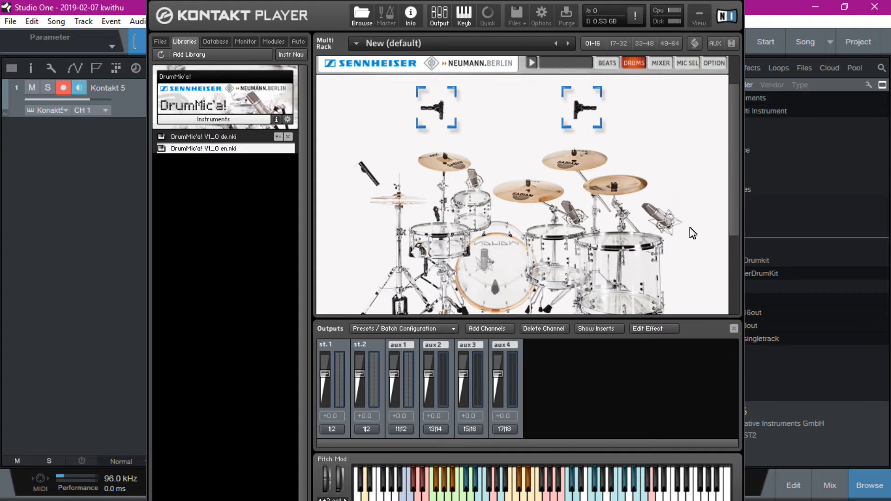
{"action": "left_click_drag", "start_coordinate": [730, 138], "coordinate": [736, 112]}
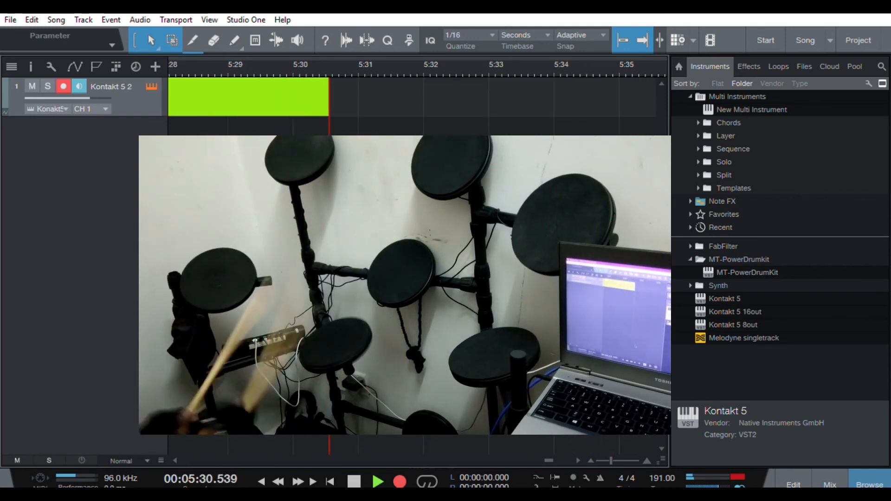
- Stop recording the electronic drum performance on the Kontakt 5 2 track in Studio One
{"action": "left_click", "coordinate": [355, 481]}
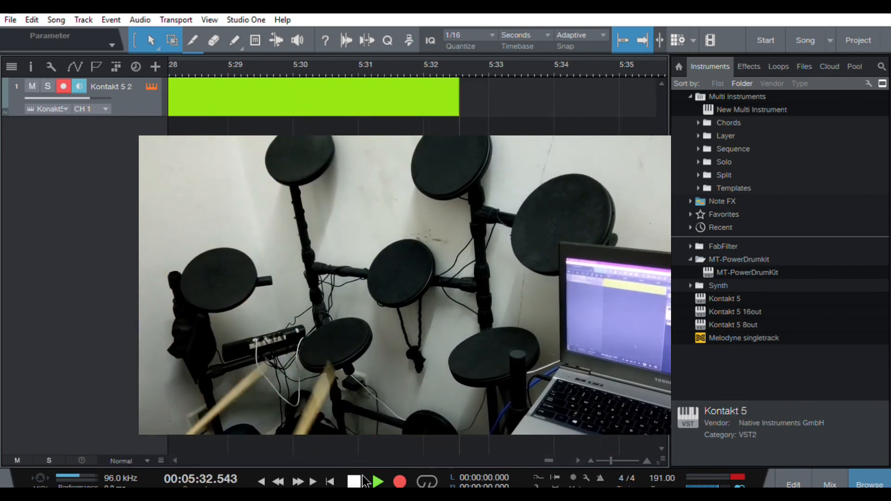